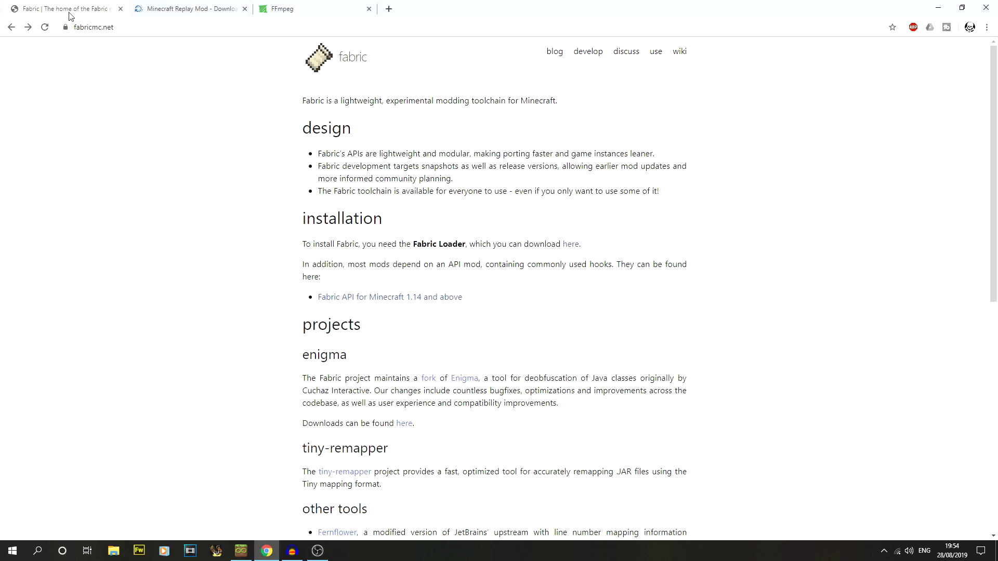
Bring the ffmpeg.org homepage tab to the front in Chrome.
{"action": "left_click", "coordinate": [70, 13]}
{"action": "left_click", "coordinate": [199, 6]}
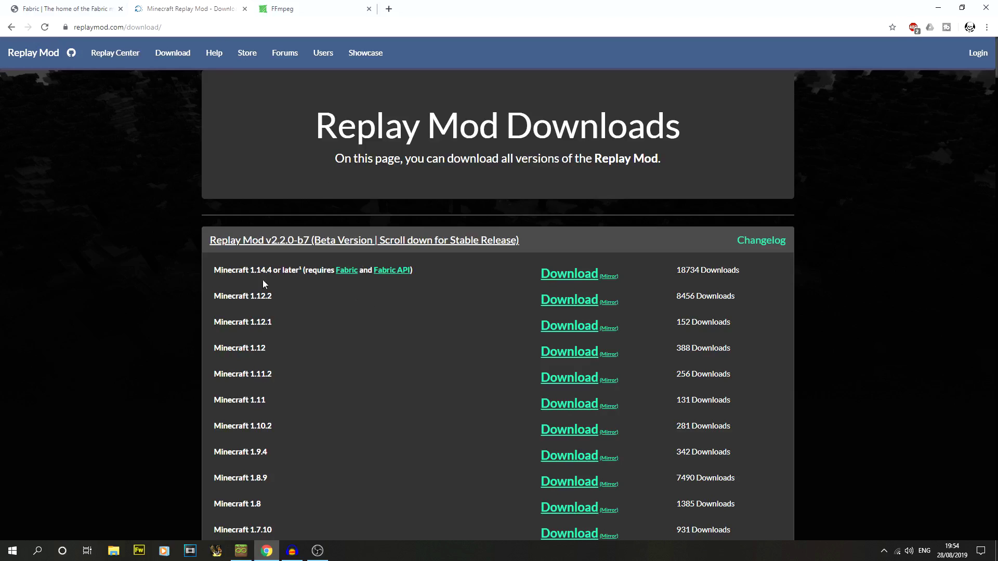
{"action": "left_click", "coordinate": [282, 9]}
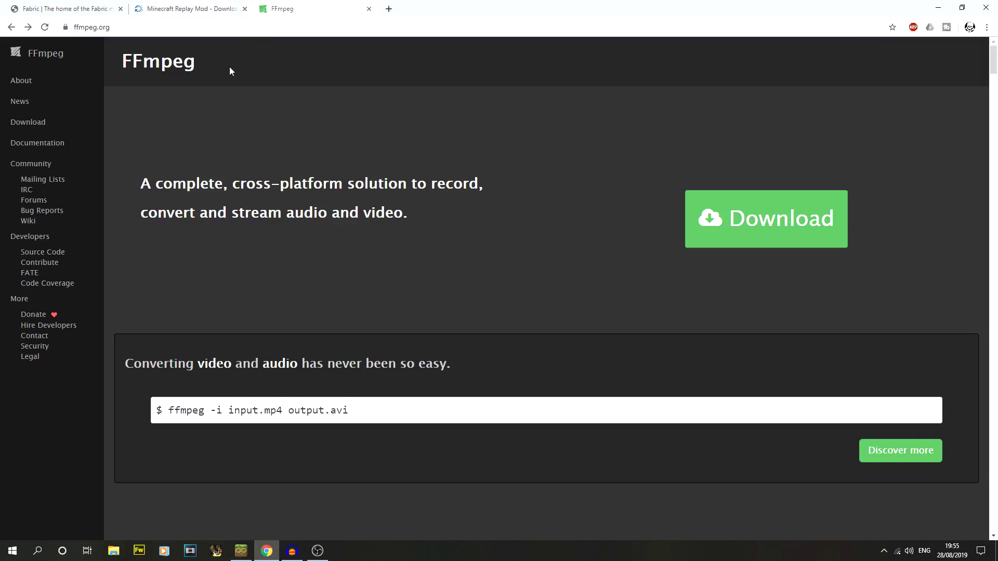
{"action": "double_click", "coordinate": [167, 64]}
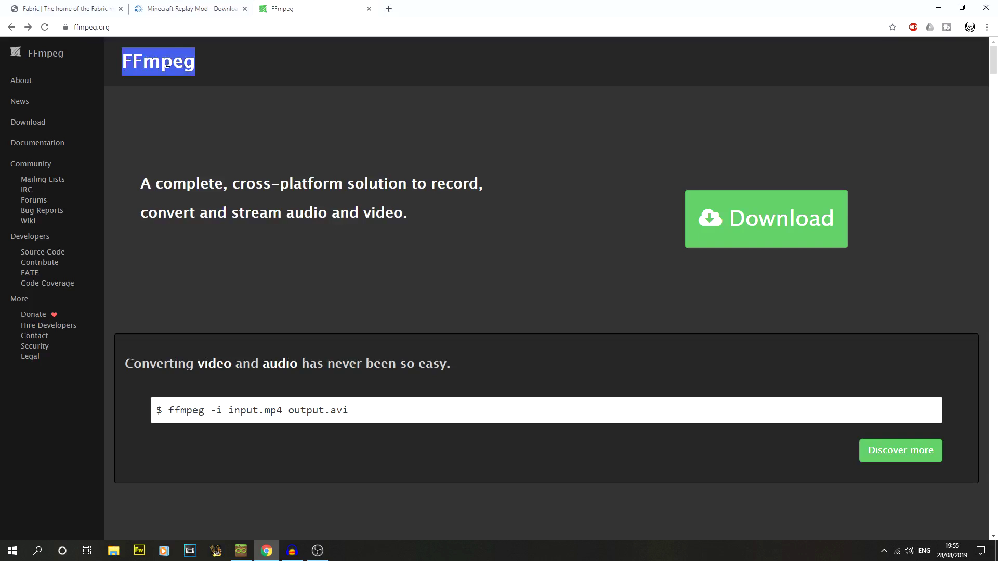
{"action": "left_click", "coordinate": [244, 69]}
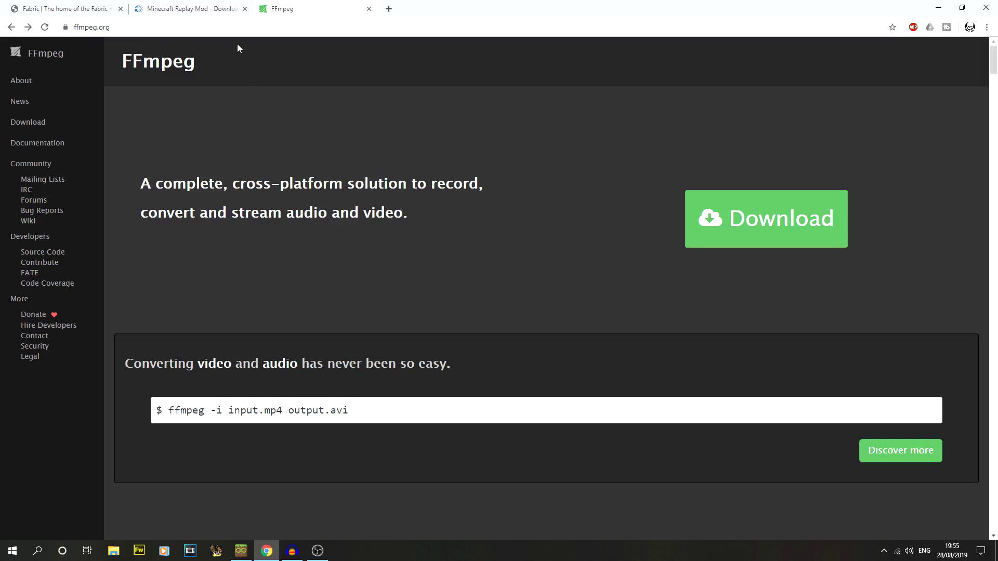
On fabricmc.net, download the Fabric Windows .EXE installer for vanilla Minecraft.
{"action": "left_click", "coordinate": [96, 9]}
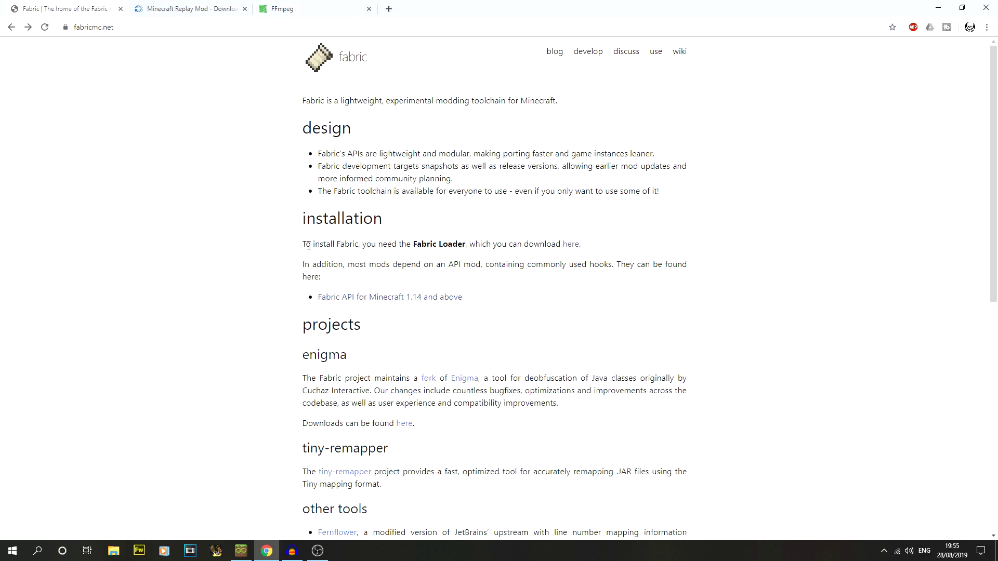
{"action": "left_click_drag", "start_coordinate": [305, 243], "coordinate": [478, 244]}
{"action": "left_click", "coordinate": [411, 260]}
{"action": "left_click", "coordinate": [570, 245]}
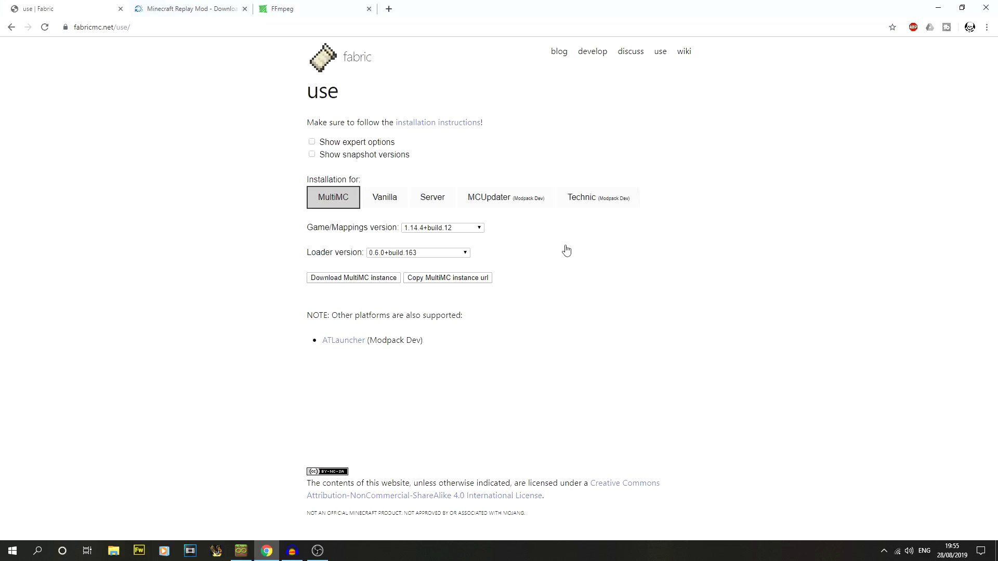
{"action": "left_click", "coordinate": [396, 203]}
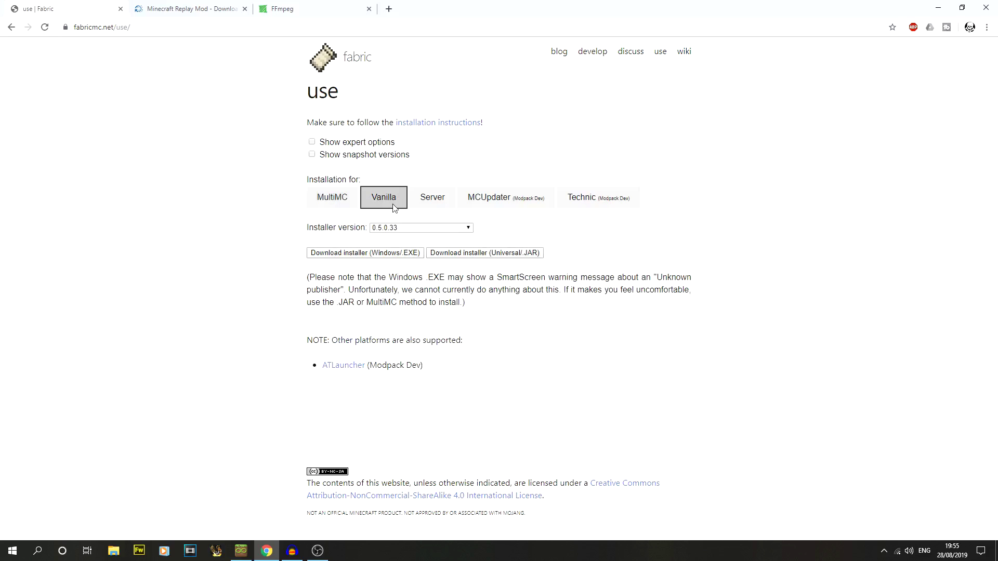
{"action": "left_click", "coordinate": [382, 258]}
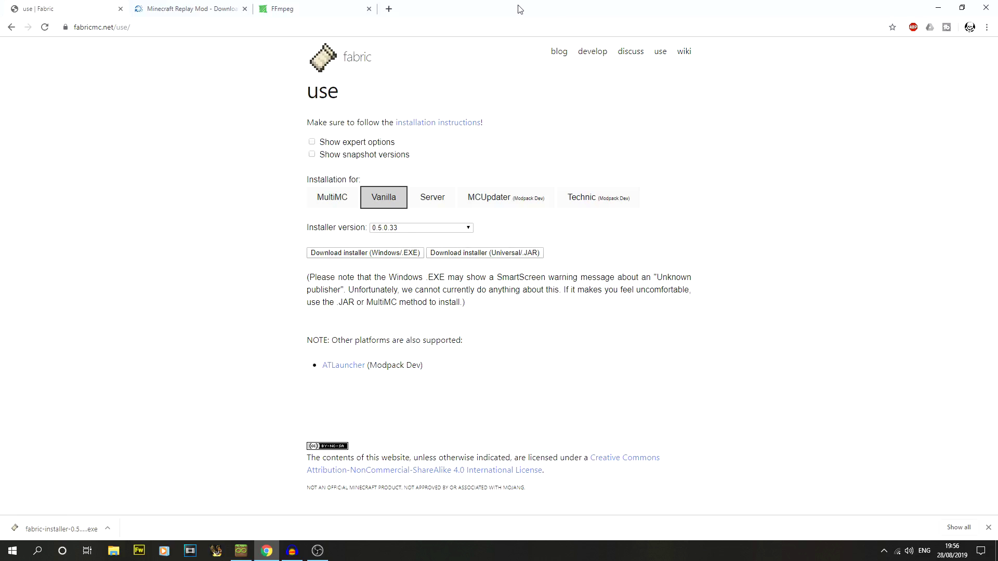
Move the Fabric installer 0.5.0.33 .exe onto the desktop and minimize Chrome.
{"action": "left_click_drag", "start_coordinate": [518, 9], "coordinate": [997, 197]}
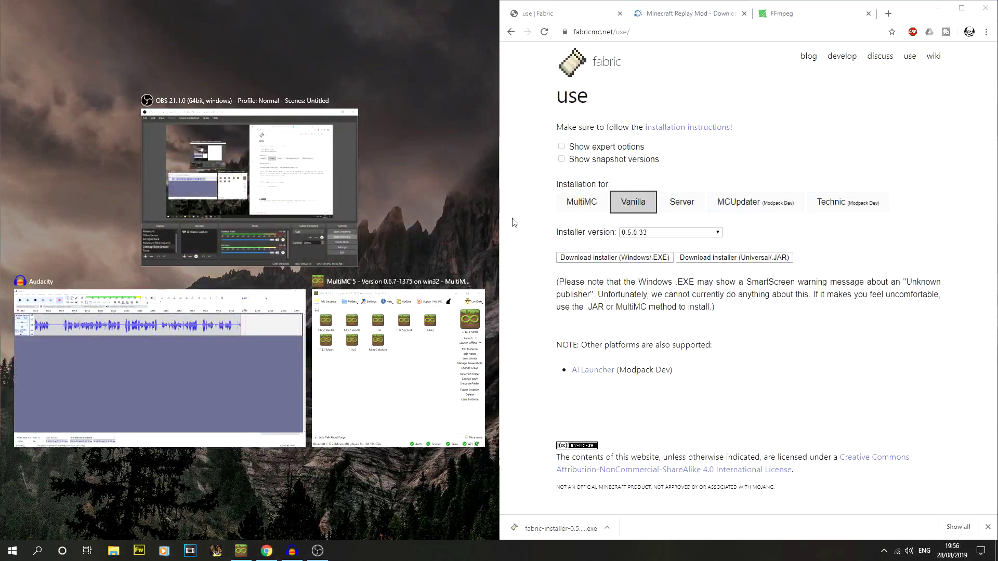
{"action": "left_click", "coordinate": [515, 224]}
{"action": "left_click_drag", "start_coordinate": [461, 151], "coordinate": [435, 166]}
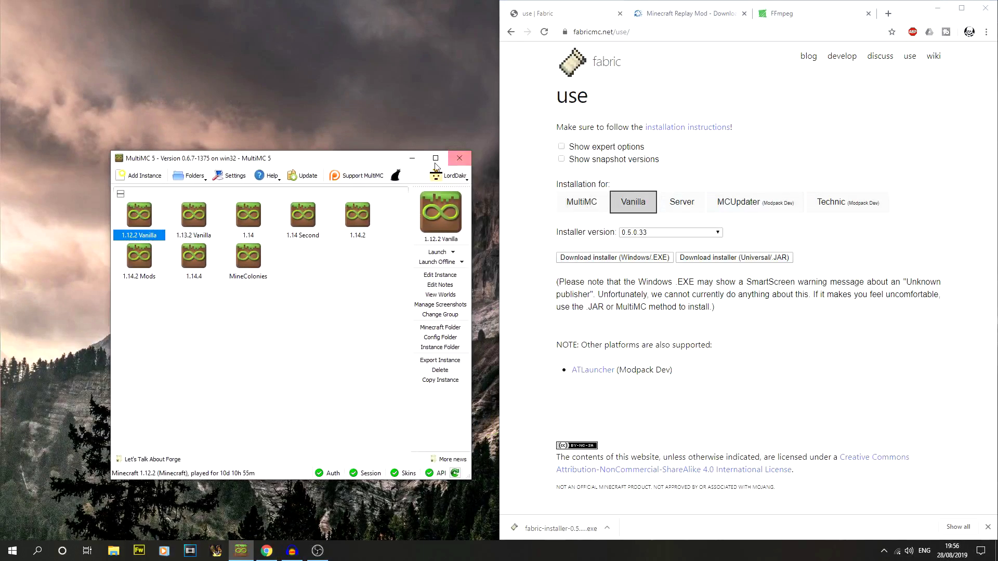
{"action": "left_click", "coordinate": [414, 159]}
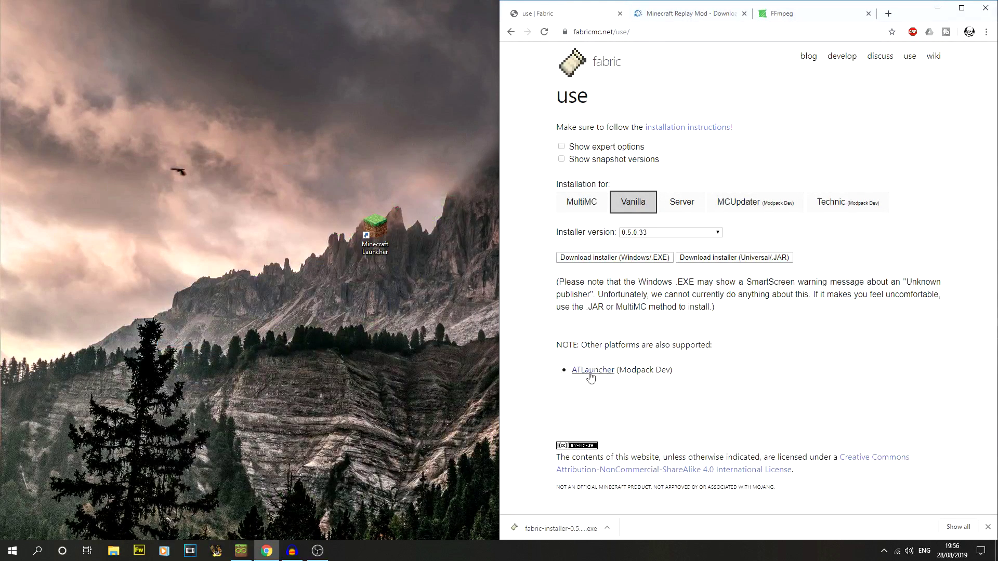
{"action": "left_click_drag", "start_coordinate": [567, 535], "coordinate": [318, 226]}
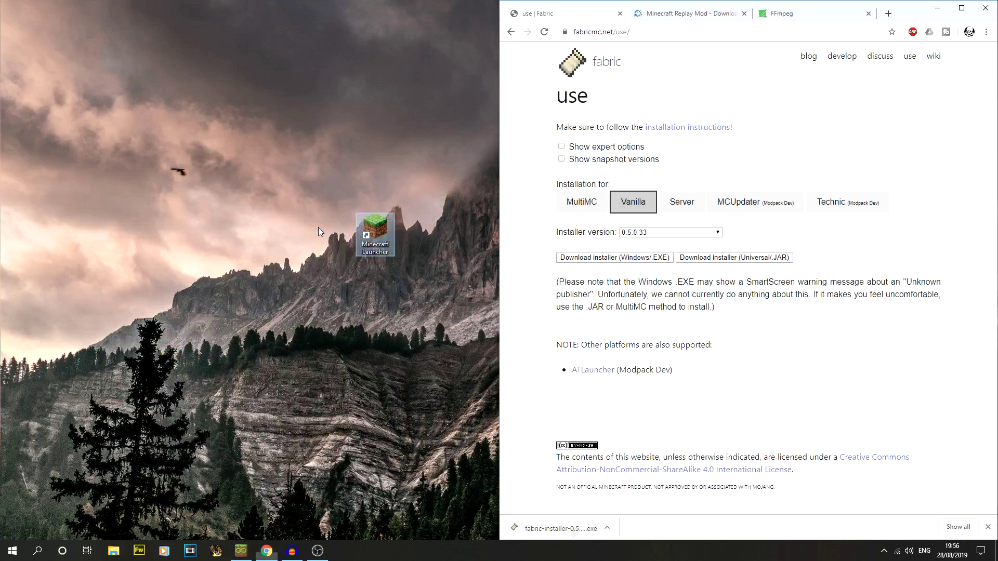
{"action": "left_click", "coordinate": [940, 16]}
{"action": "left_click_drag", "start_coordinate": [323, 180], "coordinate": [419, 237]}
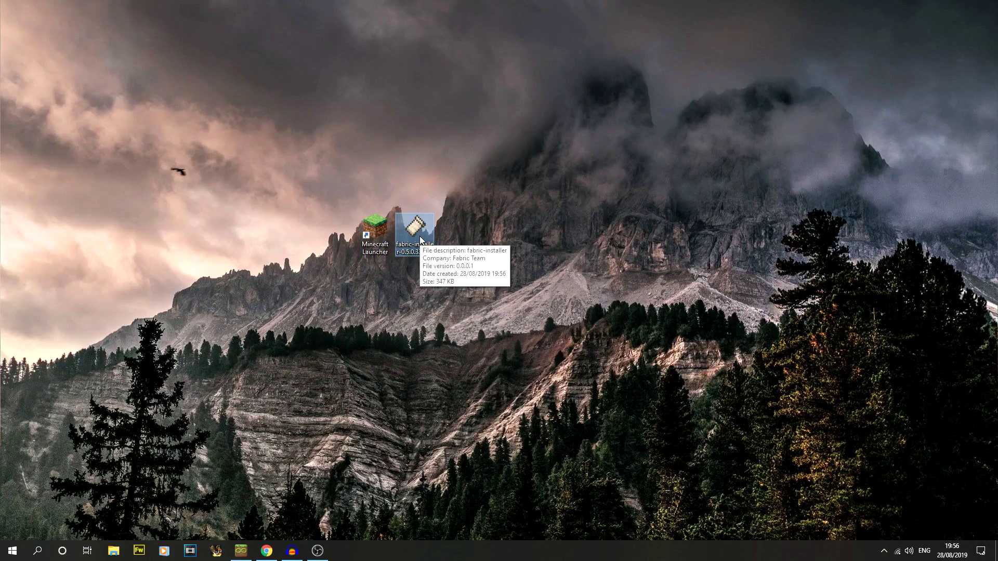
Run the Fabric installer and keep Minecraft version 1.14.4 with snapshots hidden.
{"action": "double_click", "coordinate": [420, 237]}
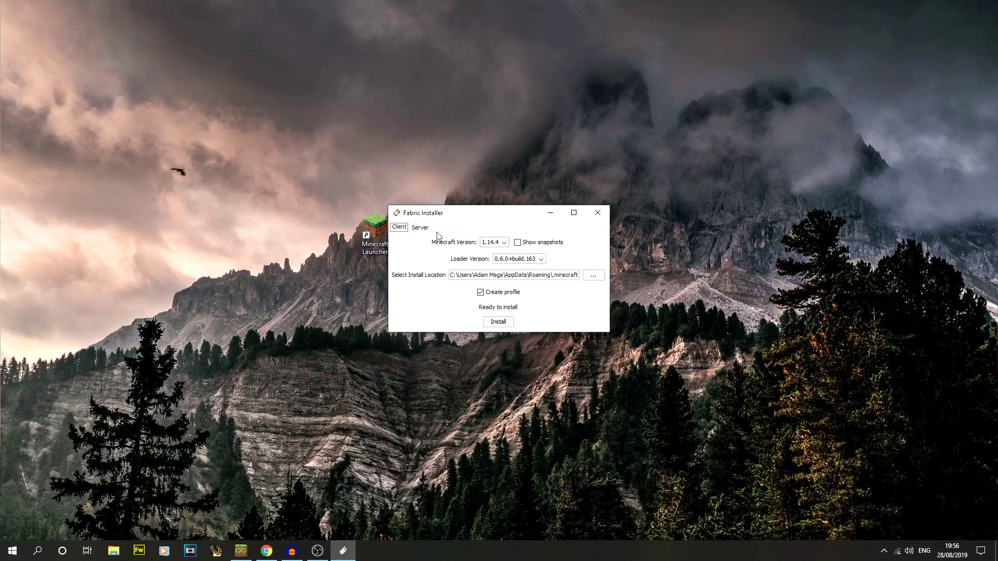
{"action": "left_click", "coordinate": [506, 245]}
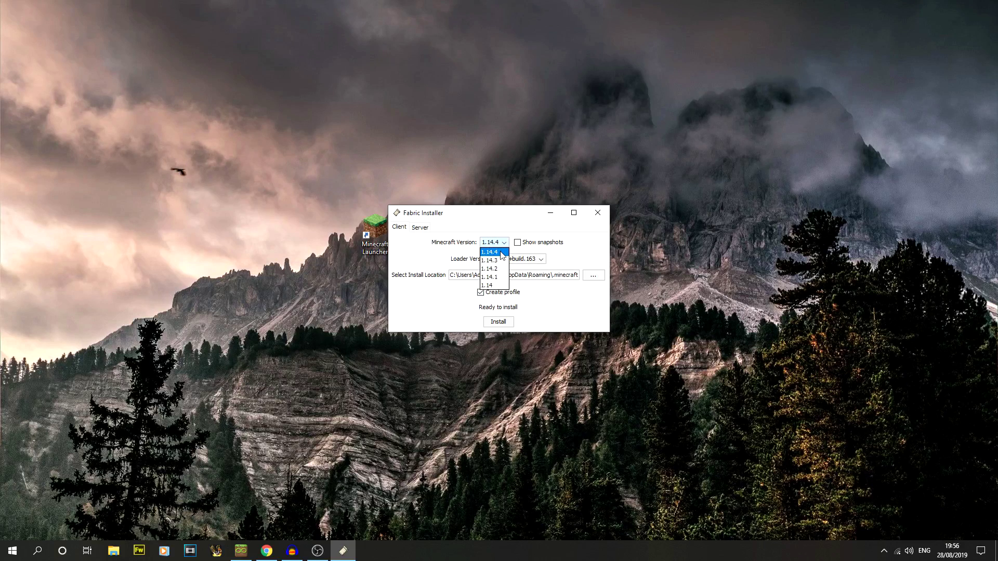
{"action": "left_click", "coordinate": [503, 254]}
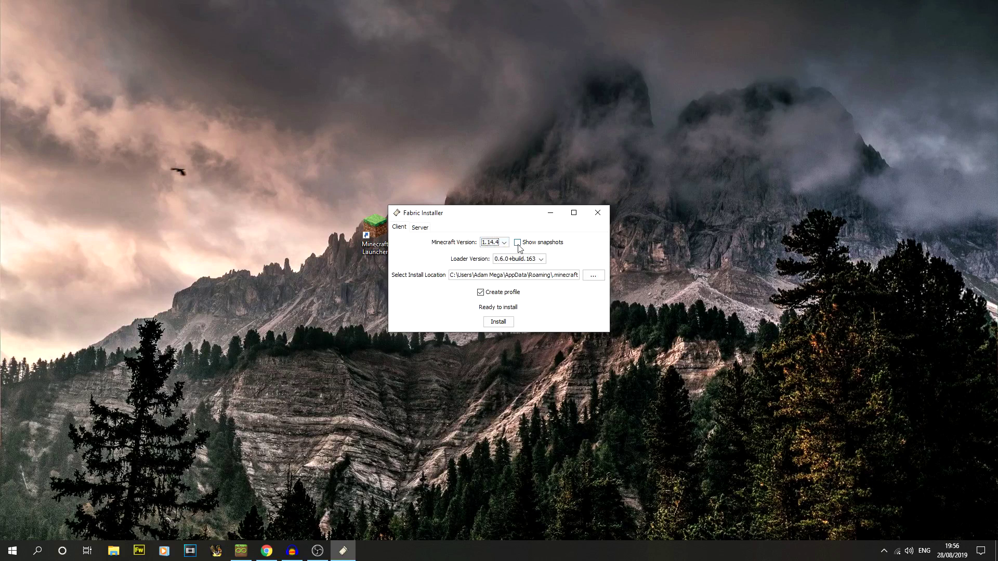
{"action": "left_click", "coordinate": [518, 244]}
{"action": "left_click", "coordinate": [522, 242]}
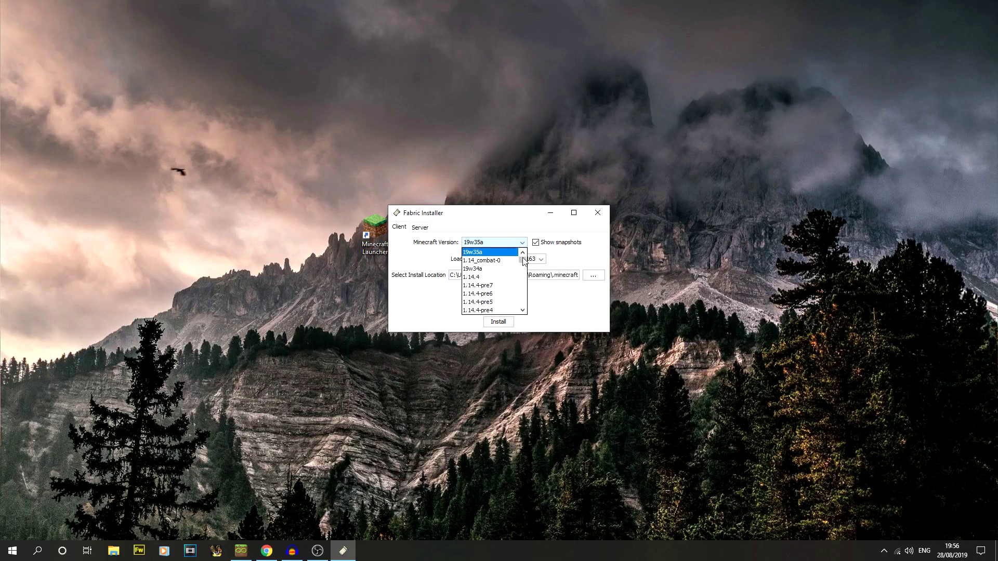
{"action": "mouse_move", "coordinate": [524, 261]}
{"action": "left_mouse_down"}
{"action": "mouse_move", "coordinate": [524, 309]}
{"action": "mouse_move", "coordinate": [525, 263]}
{"action": "left_mouse_up"}
{"action": "left_click", "coordinate": [564, 242]}
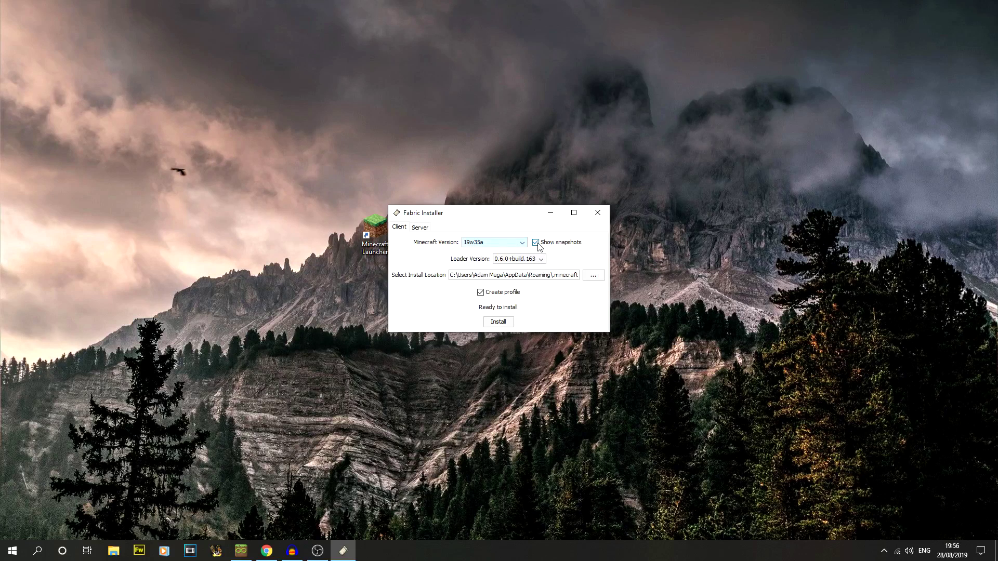
{"action": "left_click", "coordinate": [536, 242]}
Install with loader 0.6.0+build.163 and Create profile checked, then close the installer.
{"action": "left_click", "coordinate": [540, 260]}
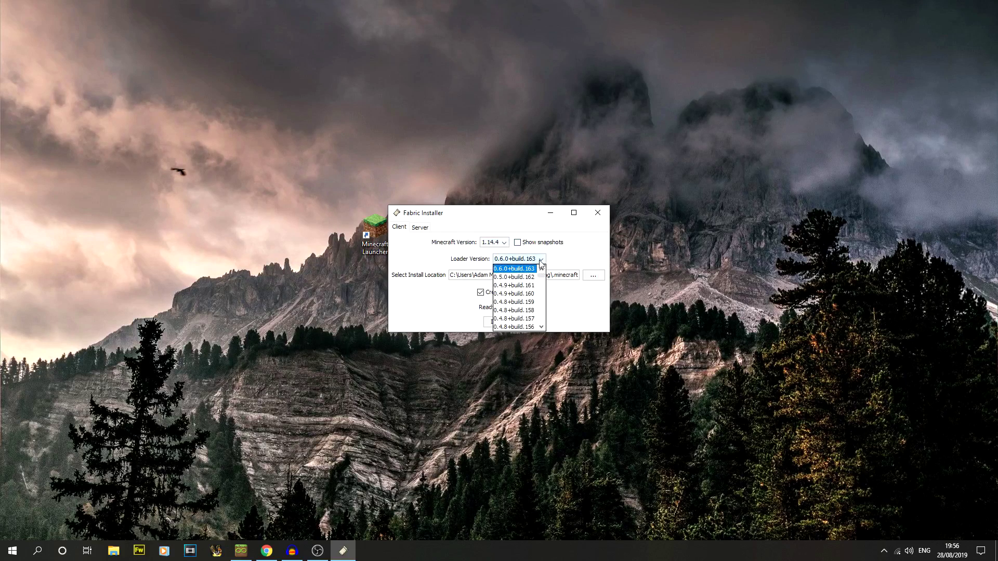
{"action": "left_click", "coordinate": [540, 262]}
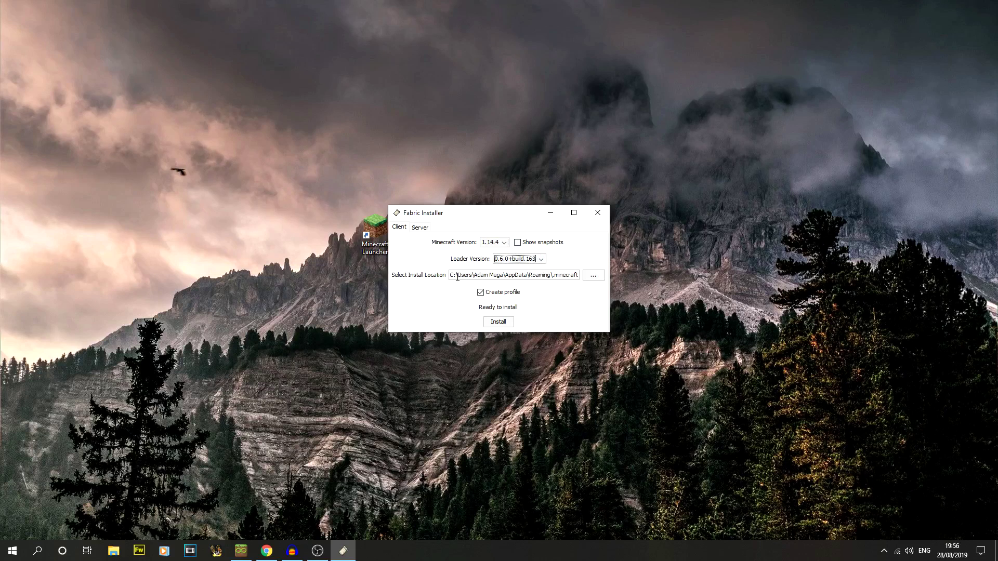
{"action": "left_click_drag", "start_coordinate": [465, 276], "coordinate": [581, 275]}
{"action": "left_click", "coordinate": [553, 279]}
{"action": "left_click", "coordinate": [502, 293]}
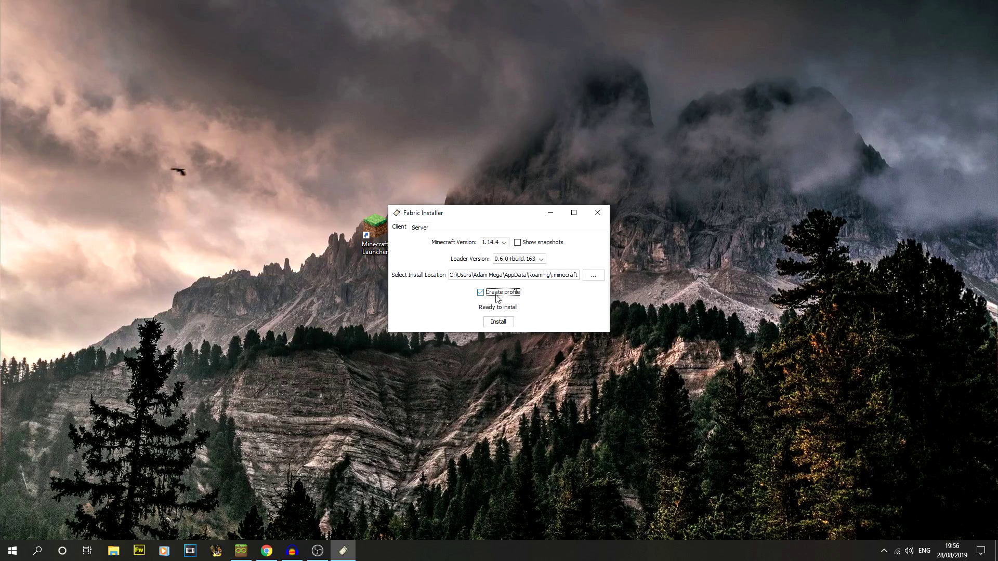
{"action": "left_click", "coordinate": [505, 323]}
{"action": "left_click", "coordinate": [597, 212]}
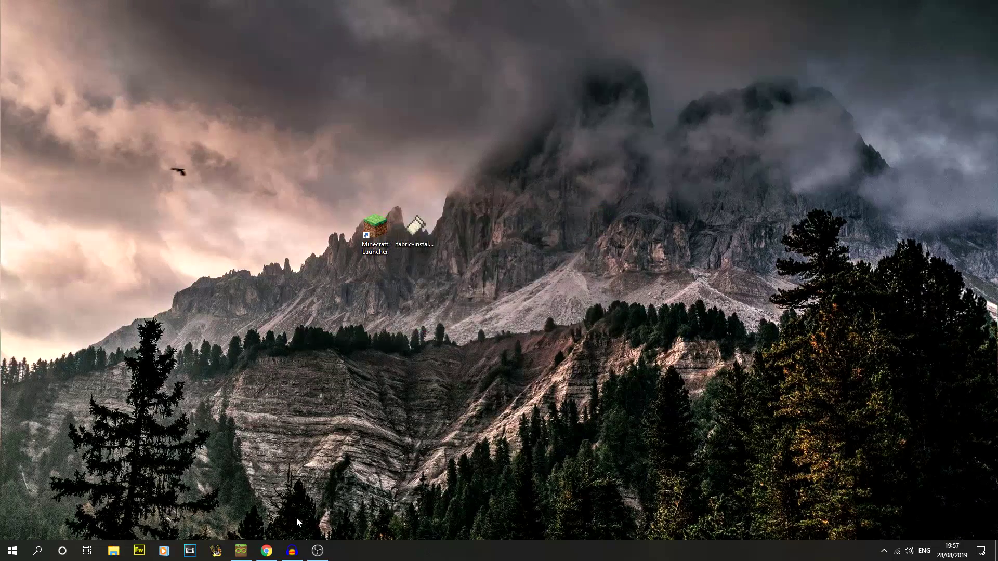
Close MultiMC, then open the Minecraft Launcher's installations list.
{"action": "right_click", "coordinate": [252, 560]}
{"action": "left_click", "coordinate": [218, 529]}
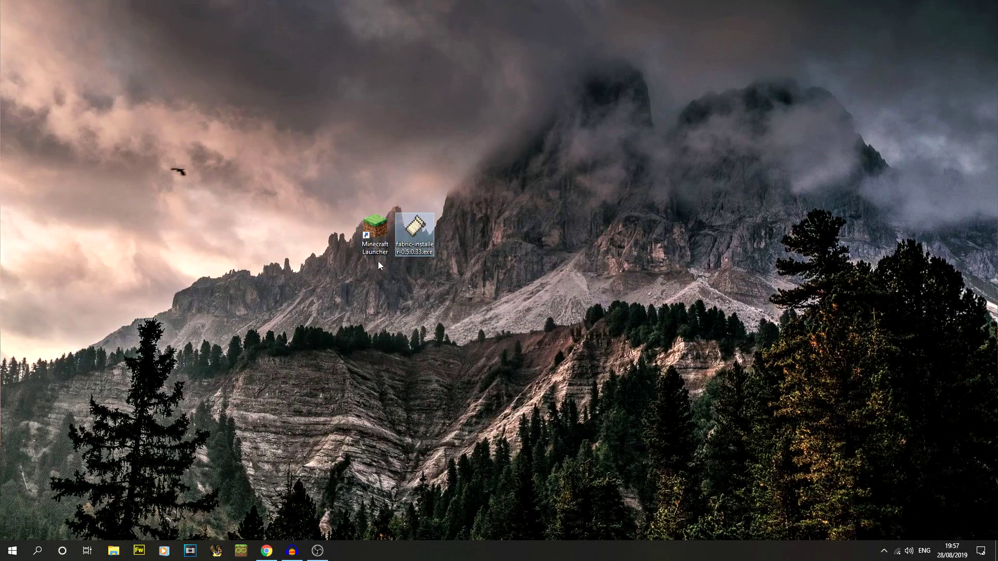
{"action": "double_click", "coordinate": [380, 249]}
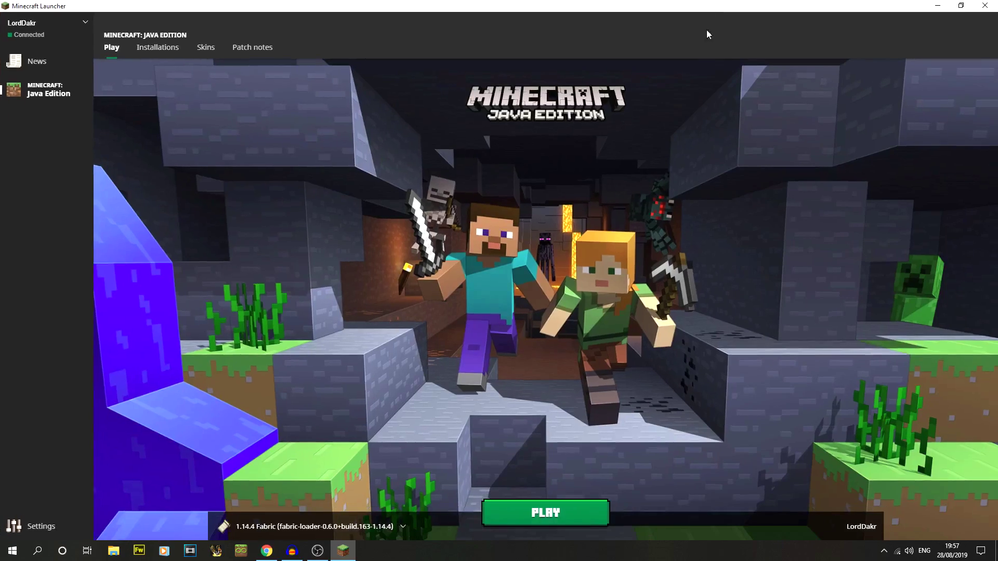
{"action": "left_click", "coordinate": [167, 50]}
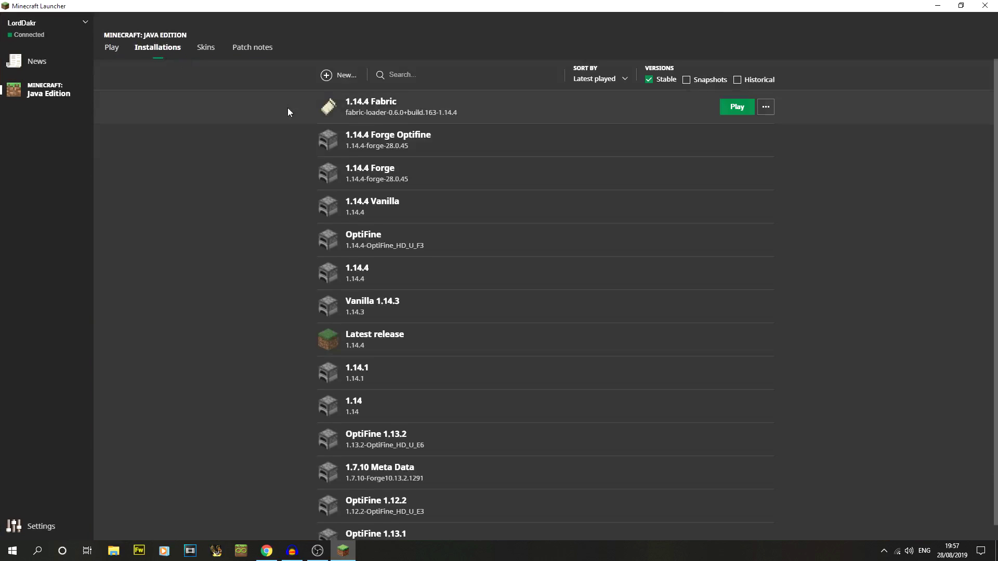
{"action": "left_click", "coordinate": [116, 48]}
{"action": "left_click", "coordinate": [151, 54]}
Review the 1.14.4 Fabric installation's settings, cancel without changes, and minimize the launcher.
{"action": "left_click", "coordinate": [770, 107]}
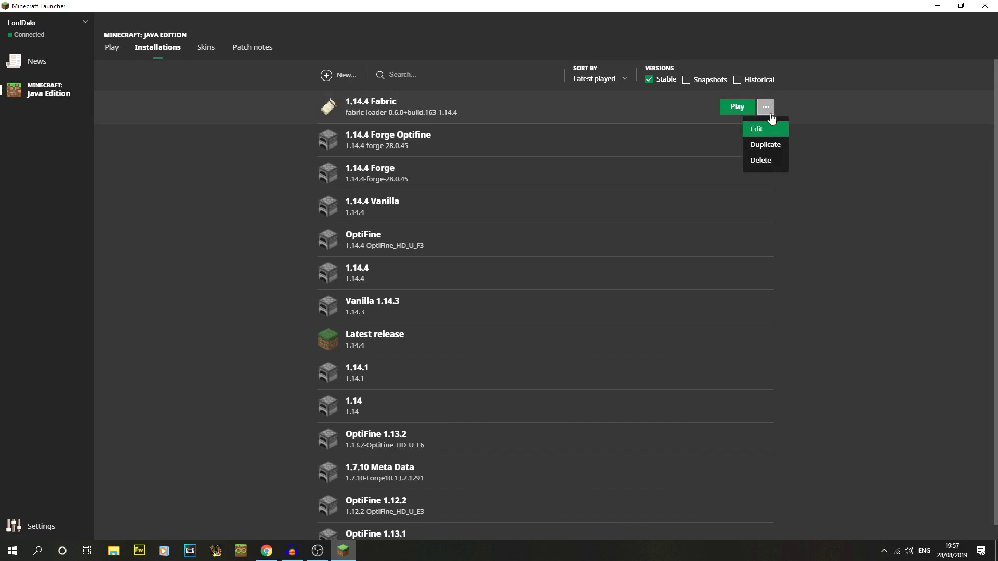
{"action": "left_click", "coordinate": [777, 131]}
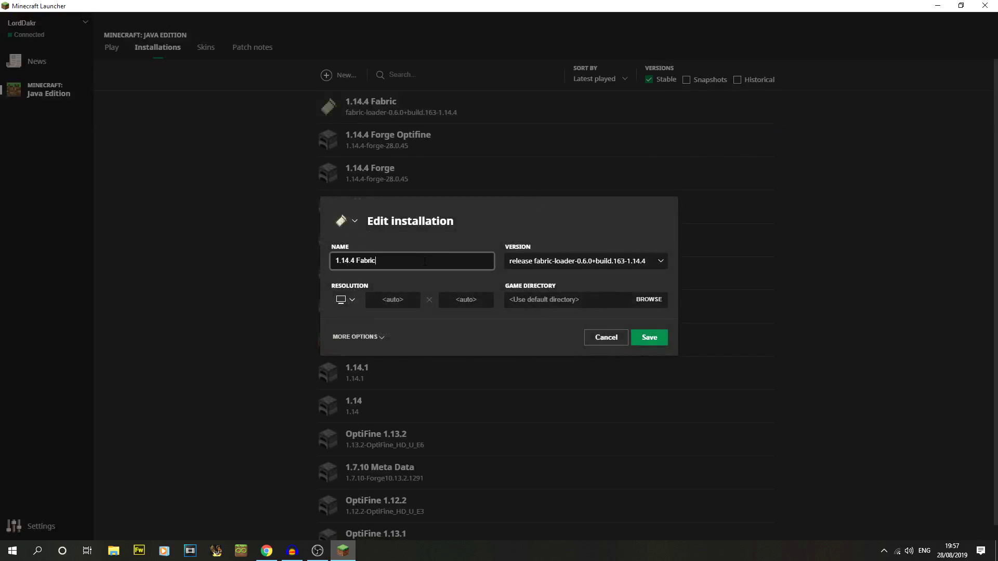
{"action": "key", "text": "ctrl+a"}
{"action": "key", "text": "End"}
{"action": "left_click", "coordinate": [348, 338]}
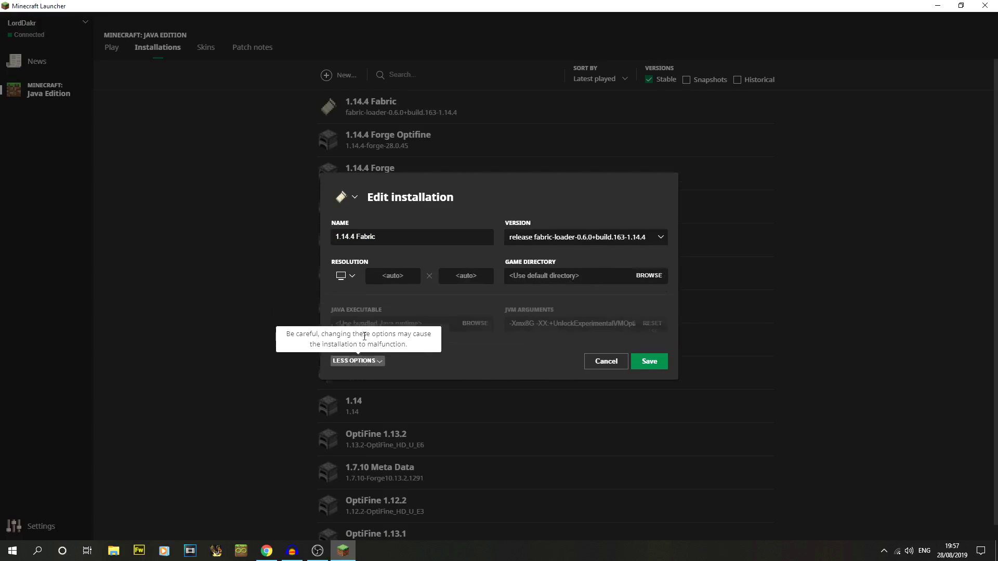
{"action": "left_click", "coordinate": [527, 323]}
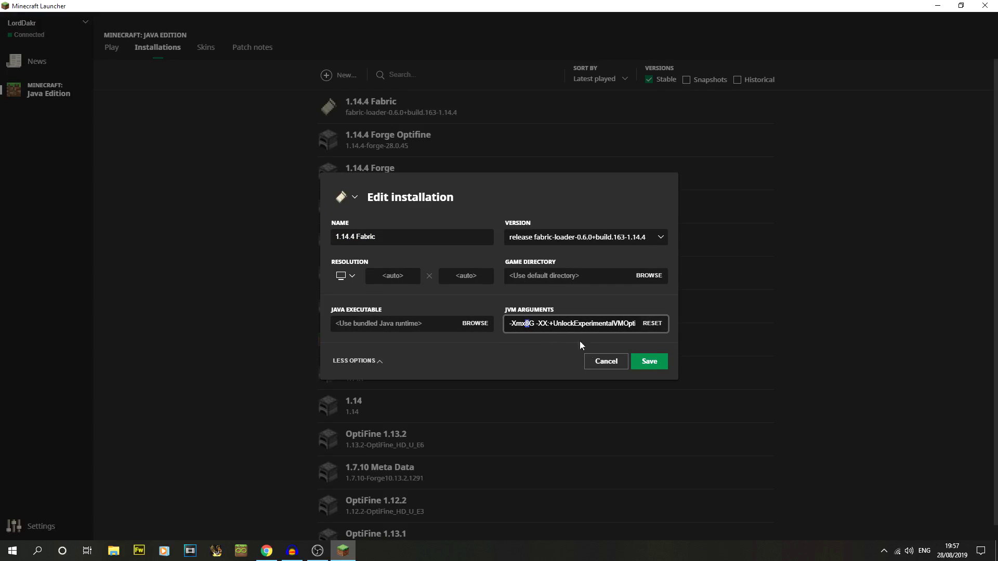
{"action": "left_click", "coordinate": [606, 362]}
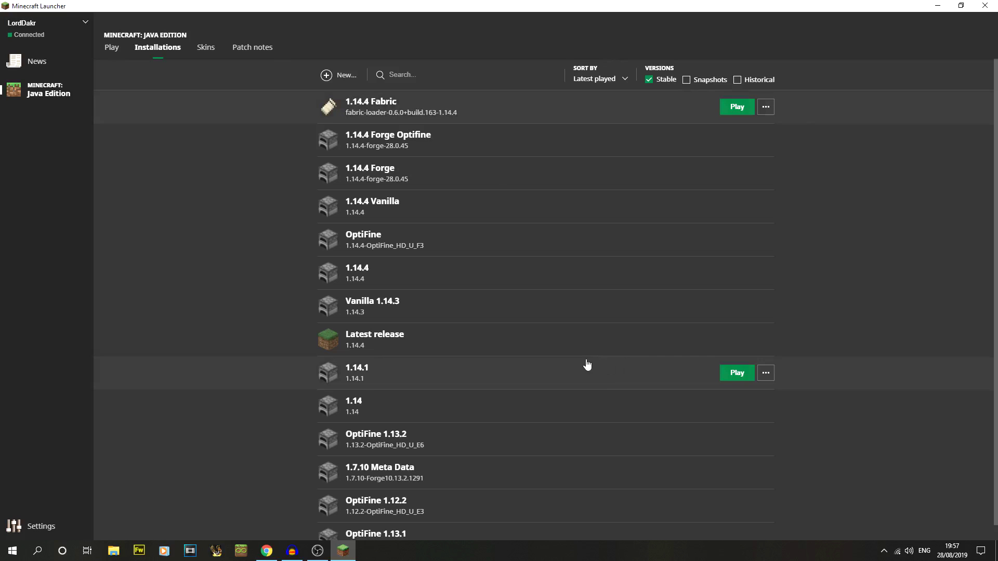
{"action": "left_click", "coordinate": [938, 6]}
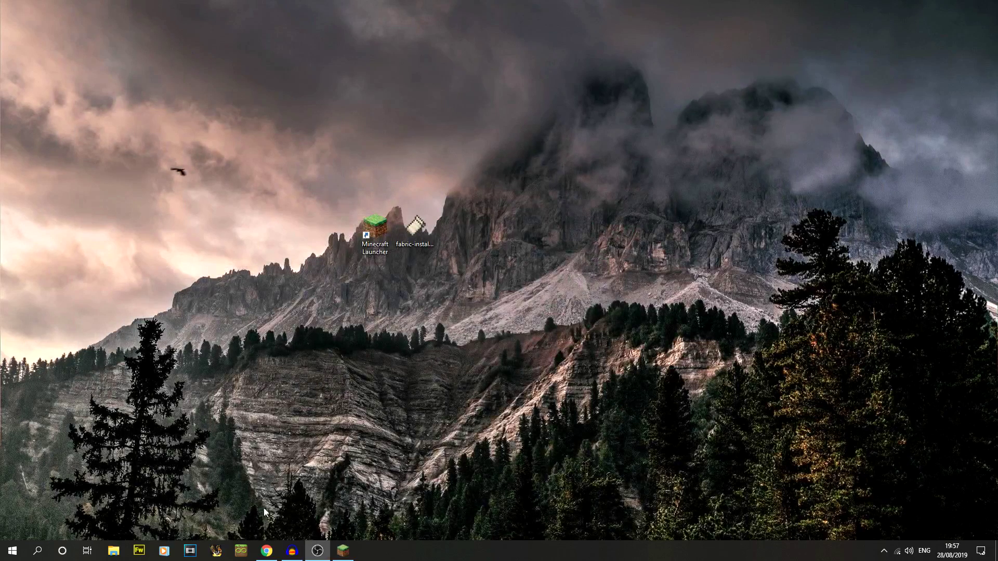
In File Explorer, go to %appdata%, then open .minecraft and its mods folder.
{"action": "left_click", "coordinate": [115, 552]}
{"action": "left_click_drag", "start_coordinate": [216, 95], "coordinate": [382, 99]}
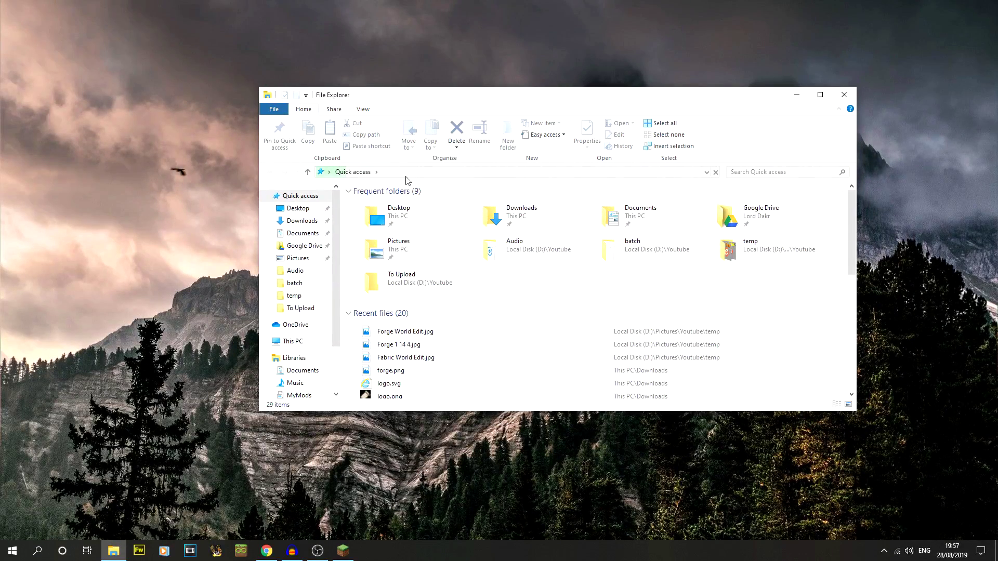
{"action": "left_click", "coordinate": [407, 174]}
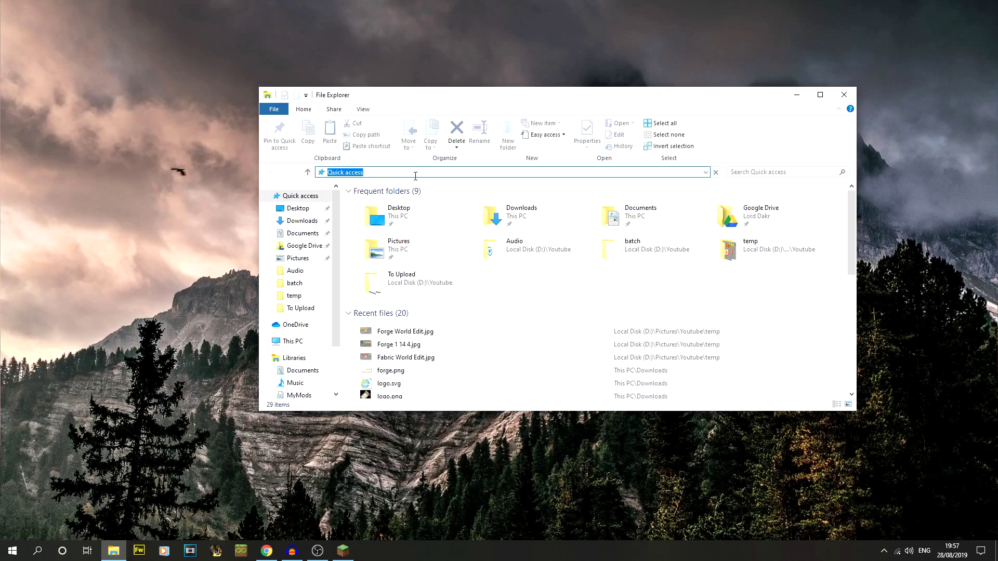
{"action": "type", "text": "%appdata%"}
{"action": "key", "text": "Return"}
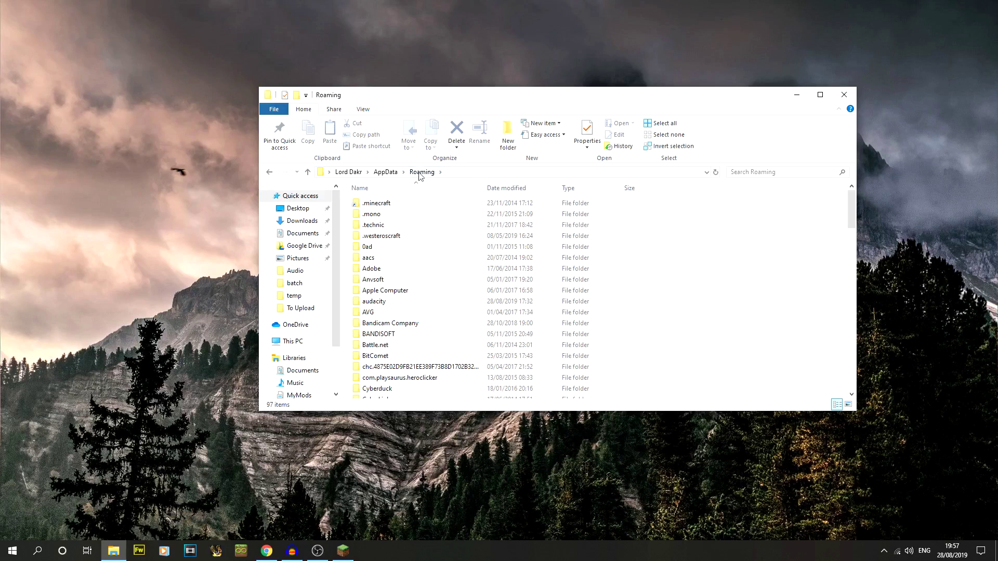
{"action": "double_click", "coordinate": [385, 204]}
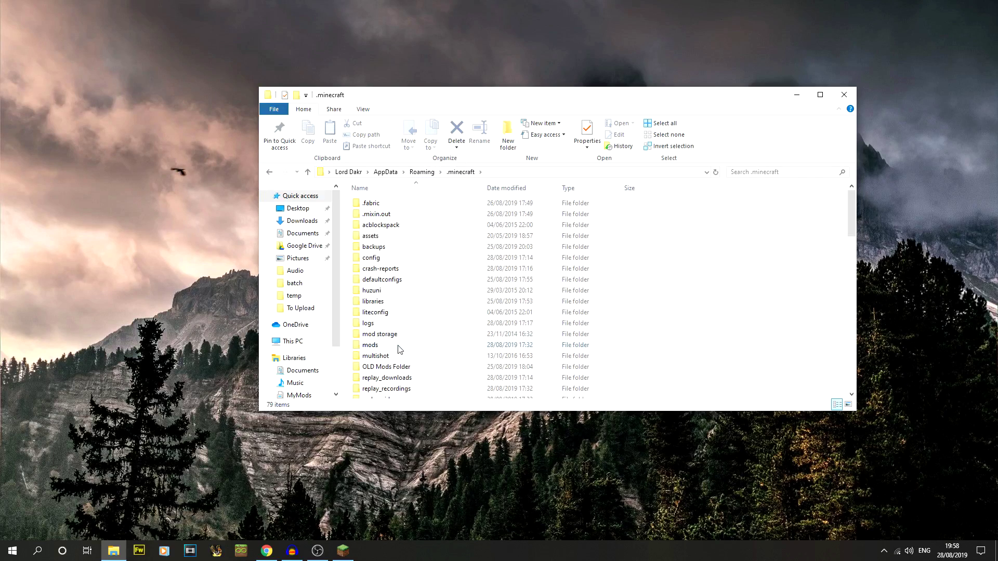
{"action": "double_click", "coordinate": [399, 346]}
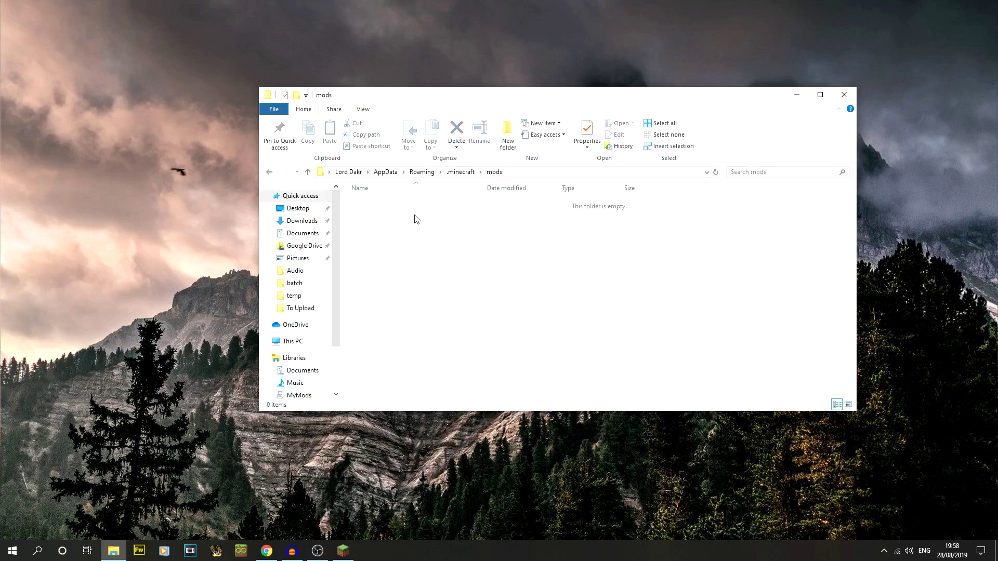
{"action": "left_click_drag", "start_coordinate": [416, 219], "coordinate": [359, 179]}
Bring Chrome forward maximized and go back to the fabricmc.net home page.
{"action": "mouse_move", "coordinate": [268, 553]}
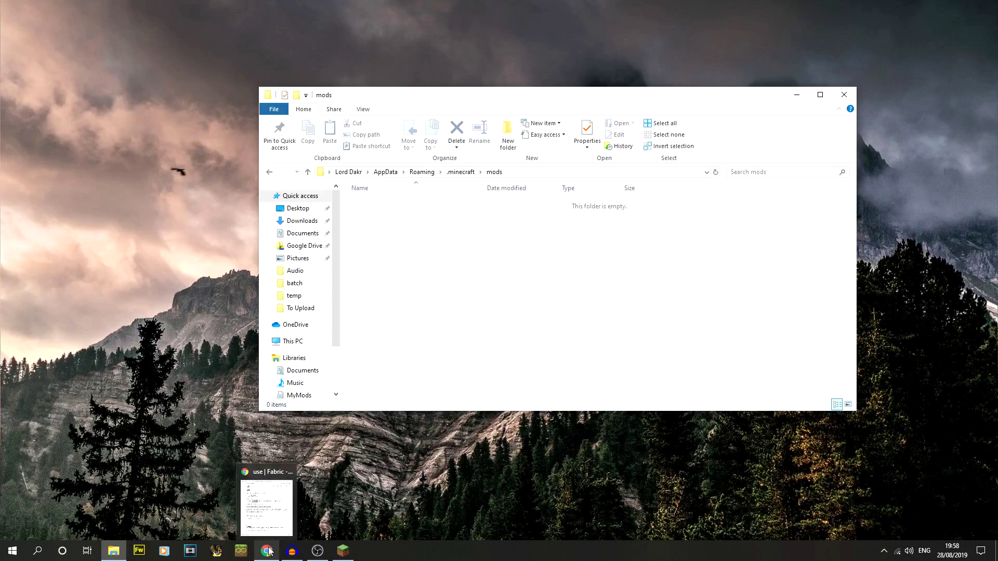
{"action": "left_click", "coordinate": [267, 507]}
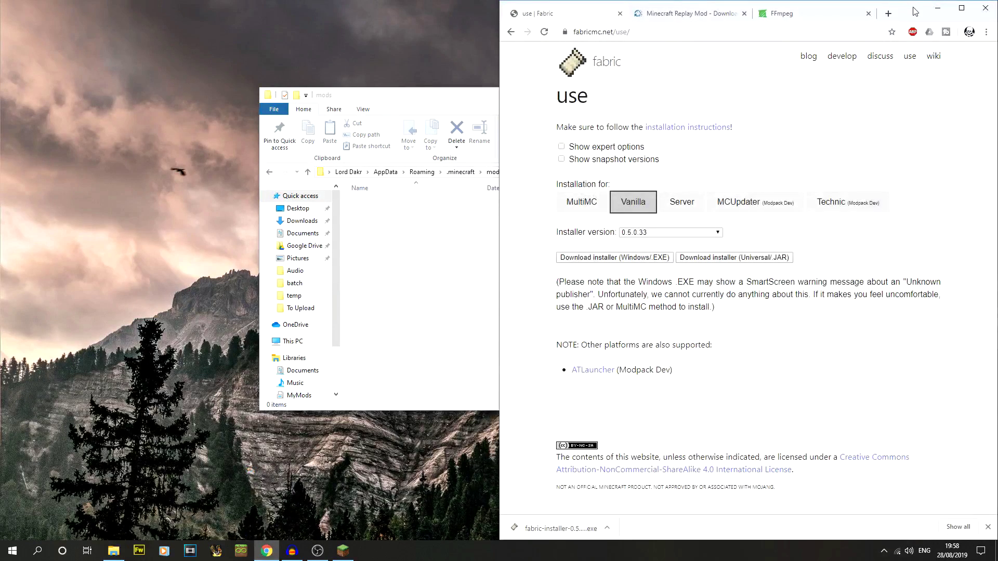
{"action": "left_click_drag", "start_coordinate": [915, 11], "coordinate": [774, 2]}
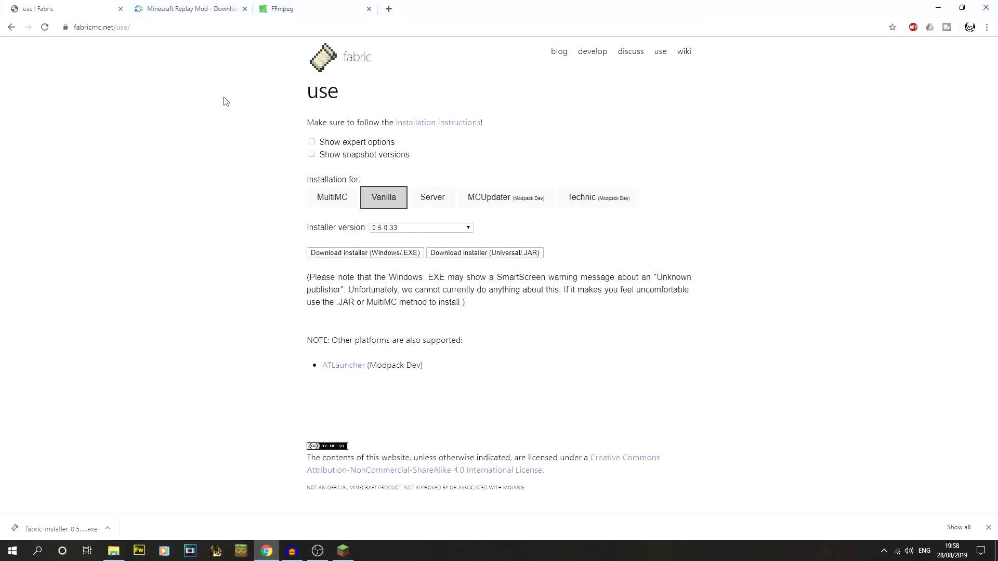
{"action": "left_click", "coordinate": [11, 27]}
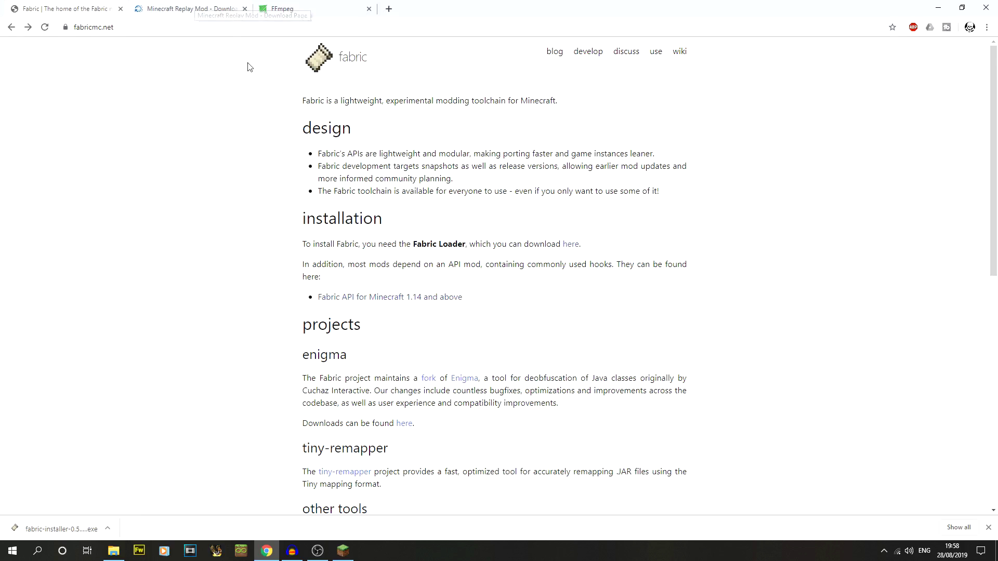
Check the Replay Mod 1.14.4 requirements, then open the 'Fabric API for Minecraft 1.14' link.
{"action": "left_click", "coordinate": [188, 8]}
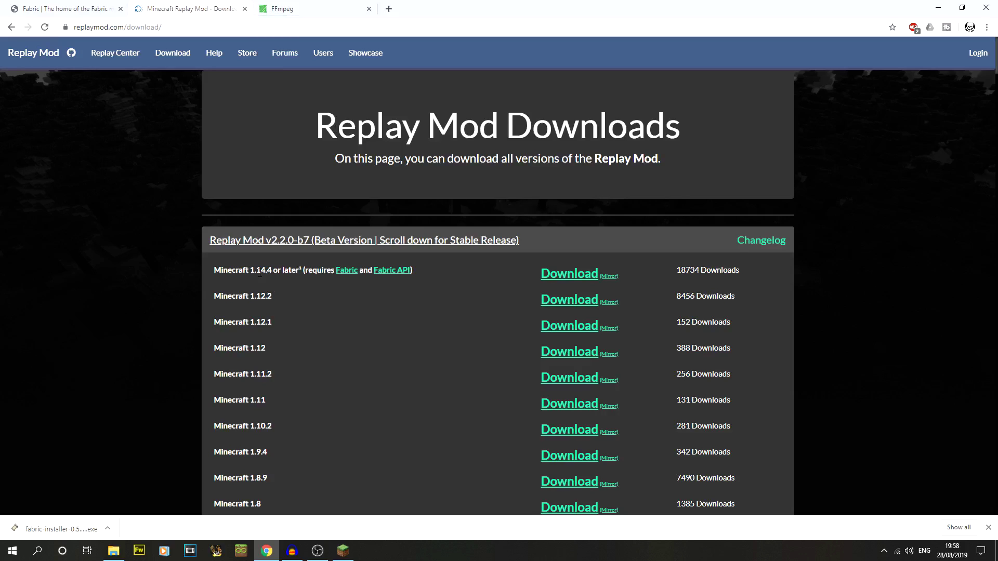
{"action": "left_click_drag", "start_coordinate": [213, 274], "coordinate": [366, 279]}
{"action": "left_click", "coordinate": [361, 274]}
{"action": "left_click", "coordinate": [80, 4]}
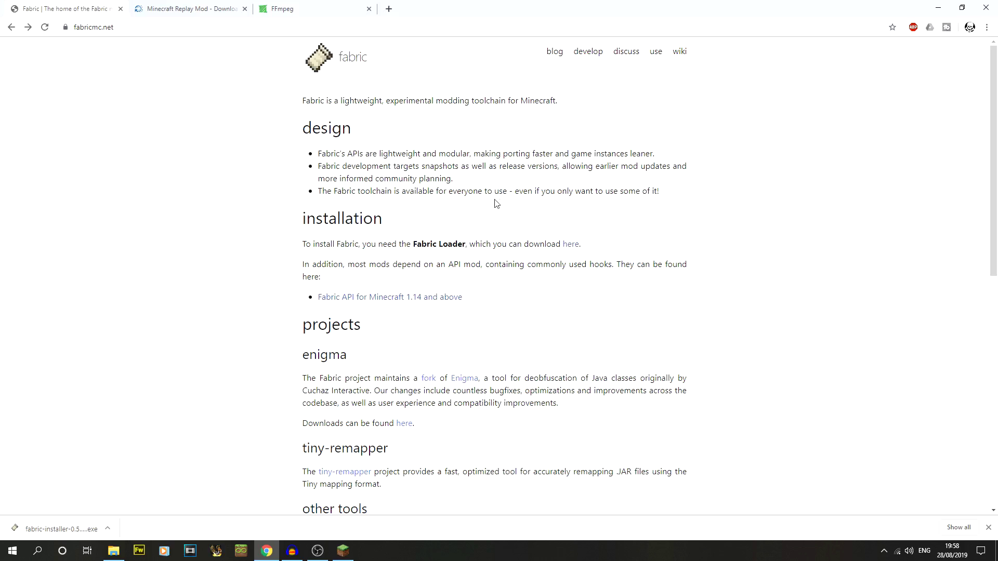
{"action": "left_click", "coordinate": [421, 299]}
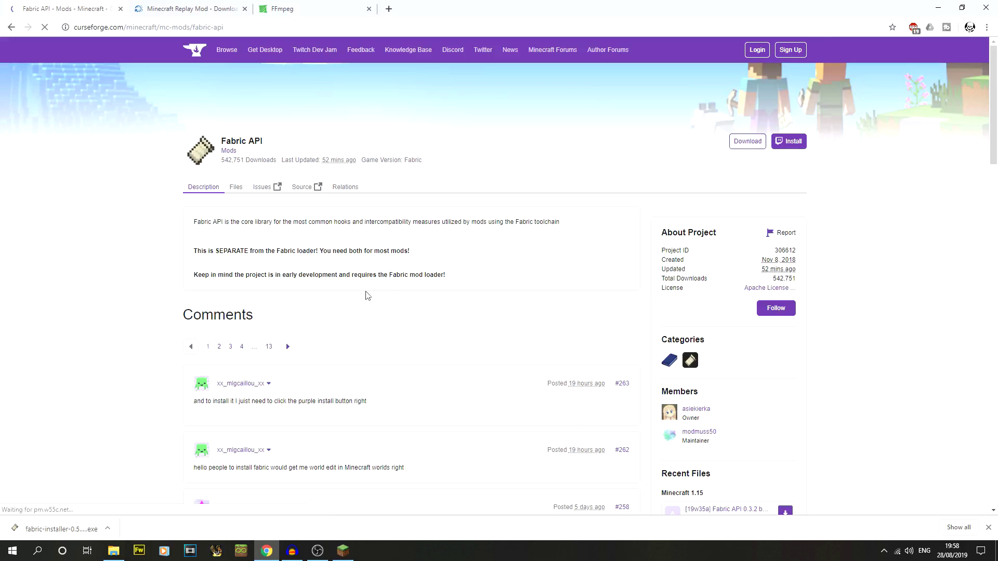
{"action": "left_click", "coordinate": [11, 29]}
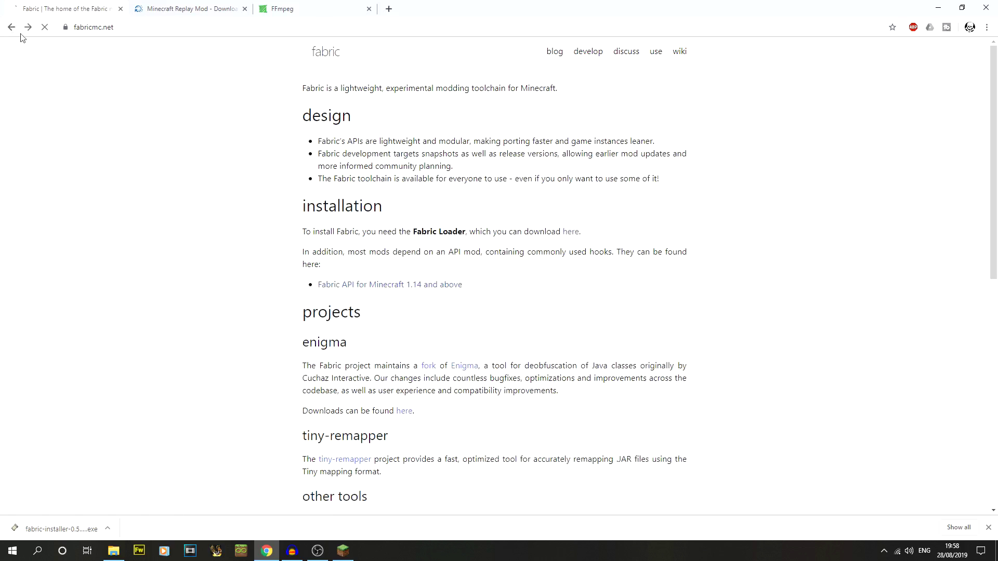
{"action": "left_click", "coordinate": [399, 301]}
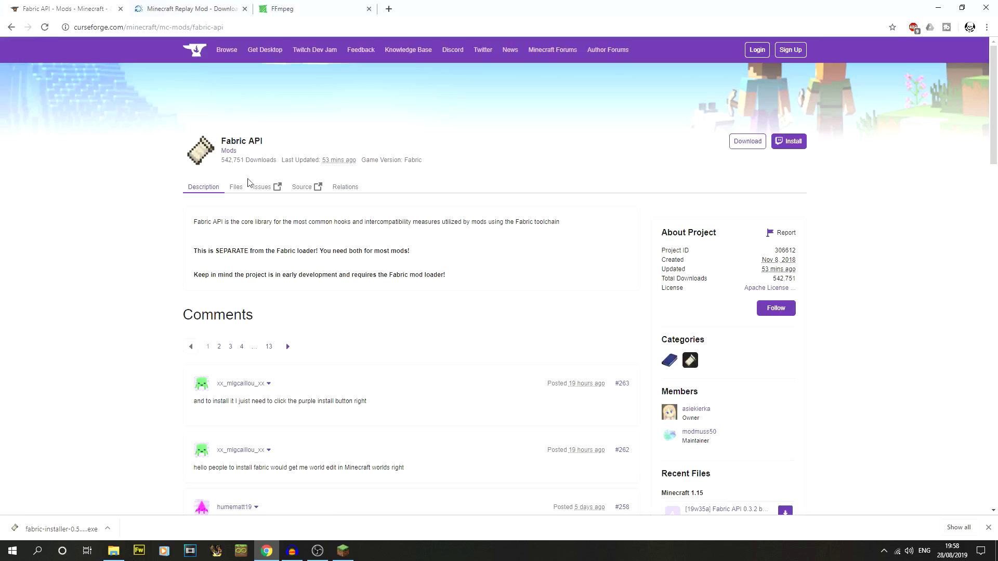
Download fabric-api-0.3.1+build.208.jar, drop it into the mods folder, then return to Replay Mod.
{"action": "left_click", "coordinate": [237, 190]}
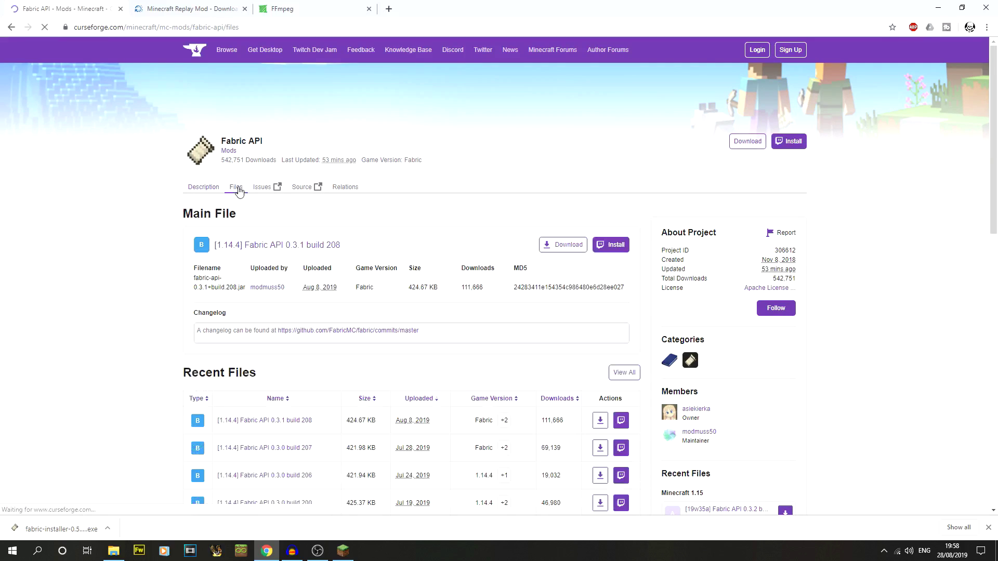
{"action": "left_click", "coordinate": [567, 247]}
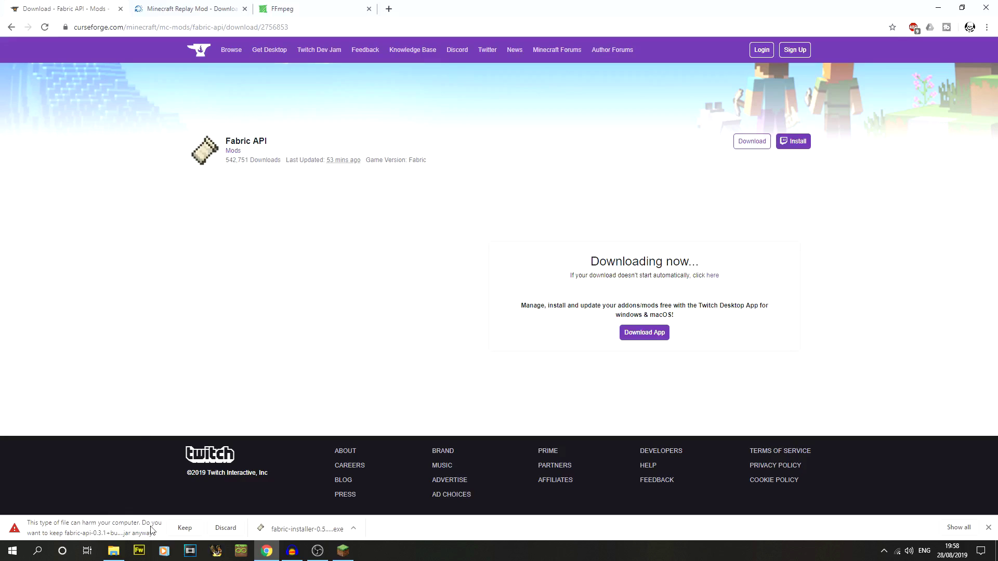
{"action": "left_click", "coordinate": [184, 528]}
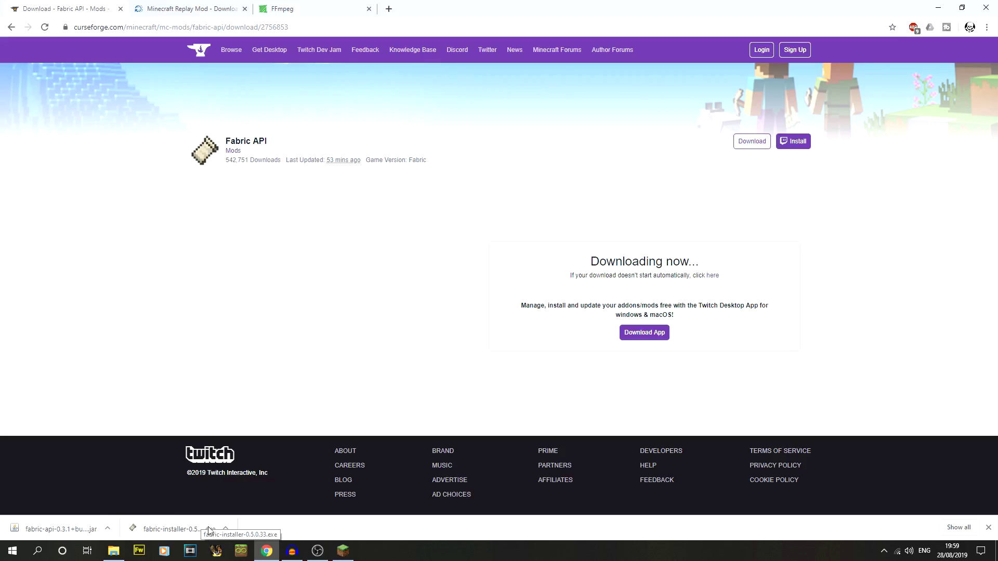
{"action": "left_click_drag", "start_coordinate": [63, 530], "coordinate": [483, 291]}
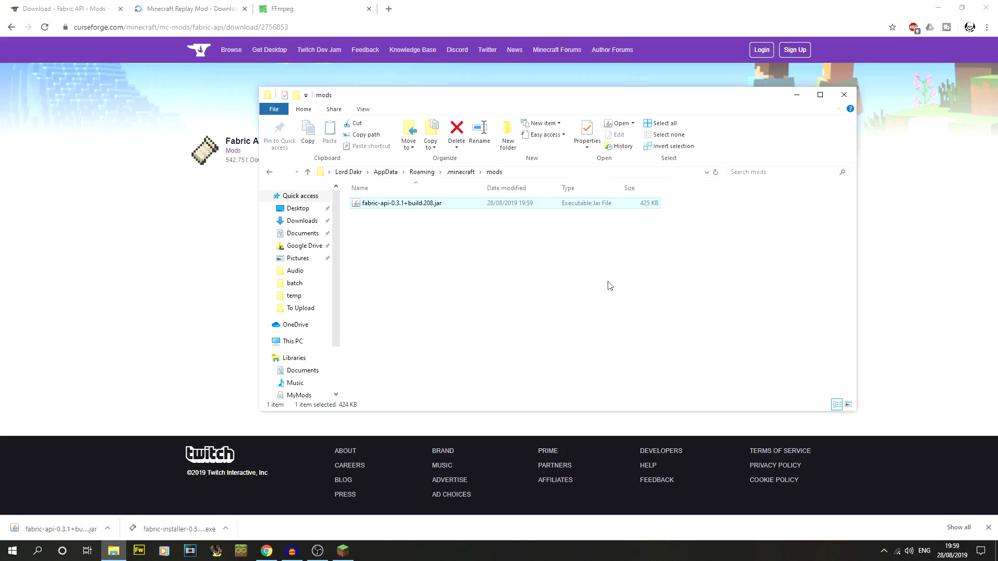
{"action": "left_click", "coordinate": [616, 312]}
{"action": "left_click", "coordinate": [215, 274]}
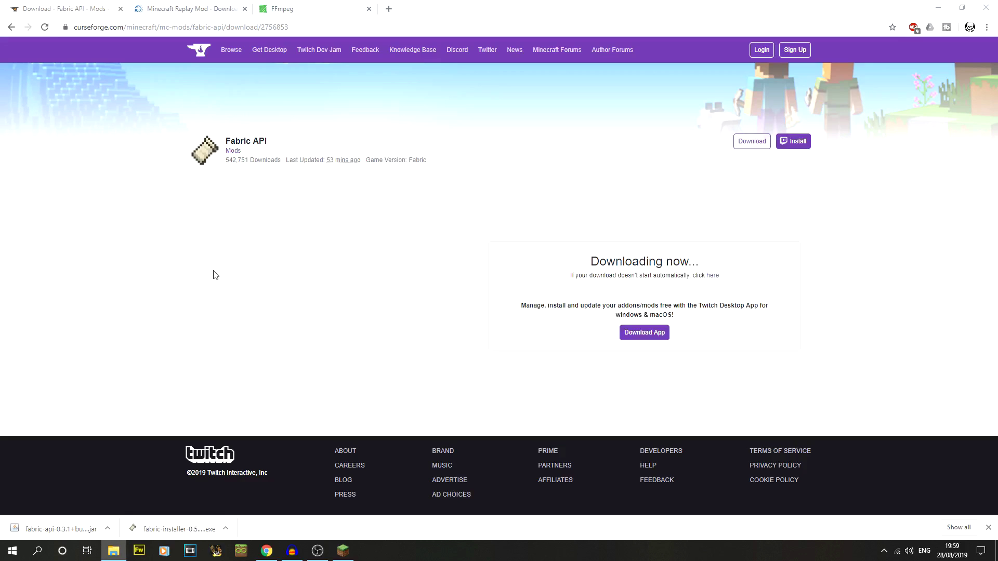
{"action": "left_click", "coordinate": [202, 12]}
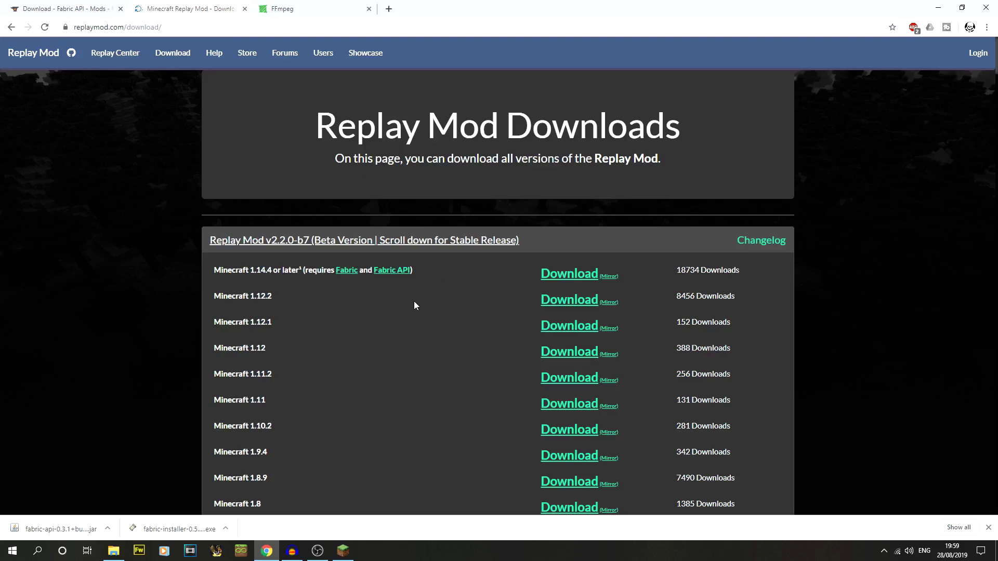
Download Replay Mod for Minecraft 1.14.4 via the mirror, confirming the mirror warning.
{"action": "left_click_drag", "start_coordinate": [210, 272], "coordinate": [285, 273]}
{"action": "left_click", "coordinate": [284, 274]}
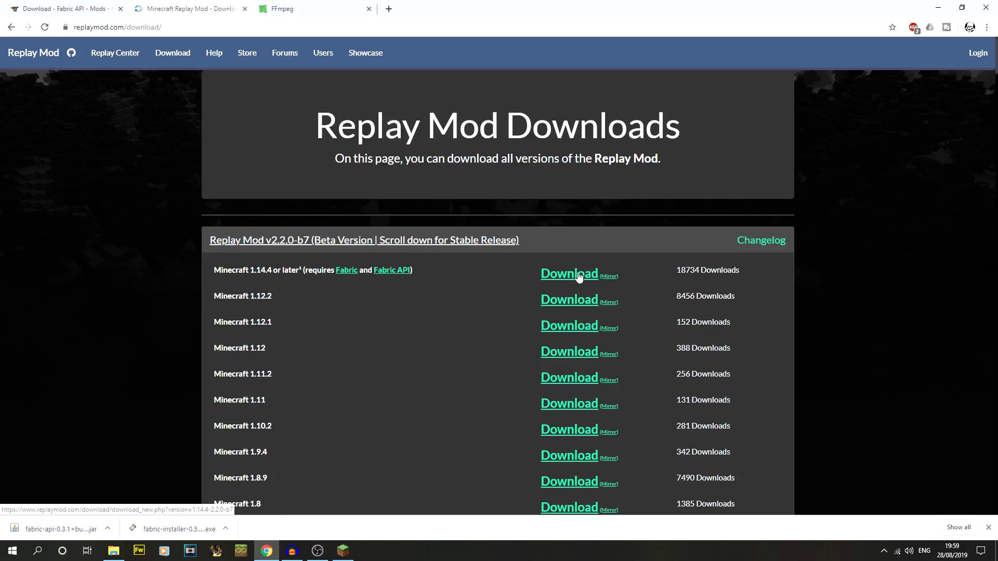
{"action": "left_click", "coordinate": [579, 276]}
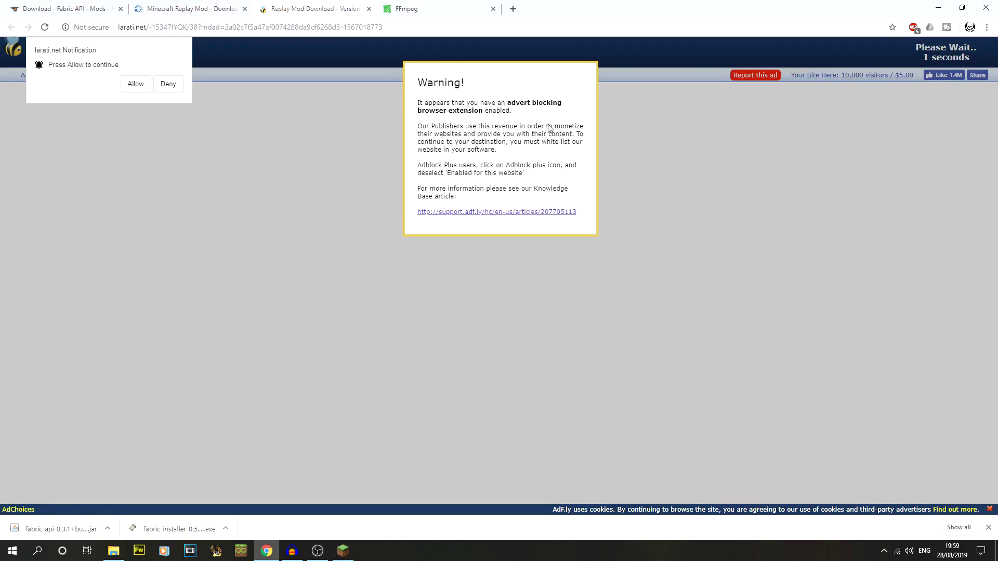
{"action": "left_click", "coordinate": [368, 9]}
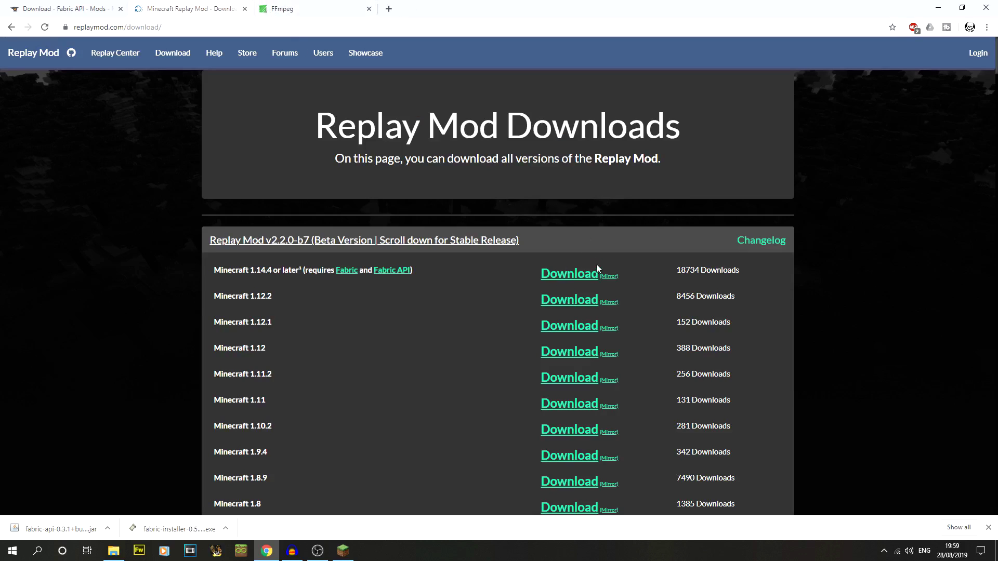
{"action": "left_click", "coordinate": [609, 277]}
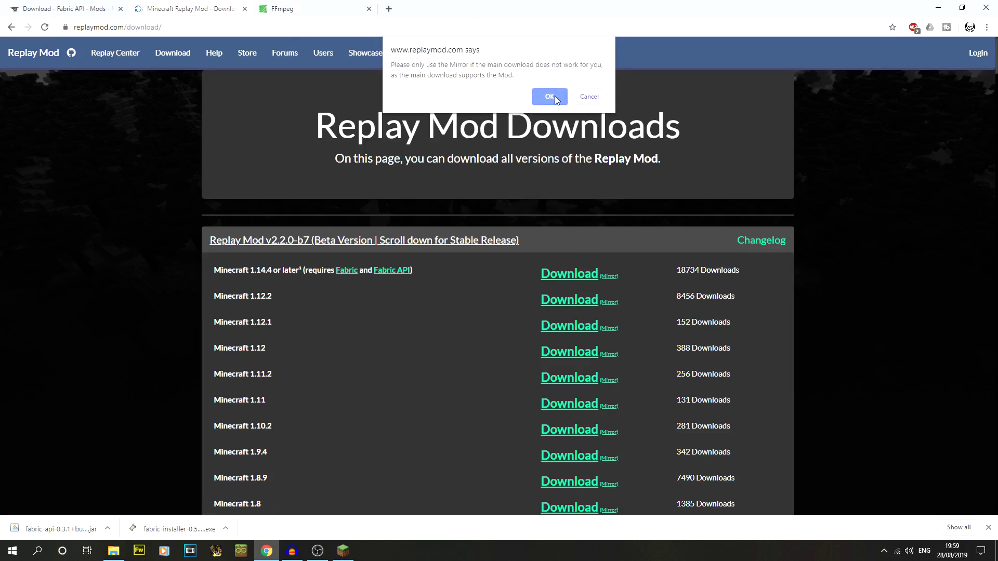
{"action": "mouse_move", "coordinate": [414, 65]}
{"action": "left_mouse_down"}
{"action": "mouse_move", "coordinate": [531, 74]}
{"action": "mouse_move", "coordinate": [408, 65]}
{"action": "left_mouse_up"}
{"action": "left_click", "coordinate": [531, 73]}
{"action": "left_click", "coordinate": [487, 73]}
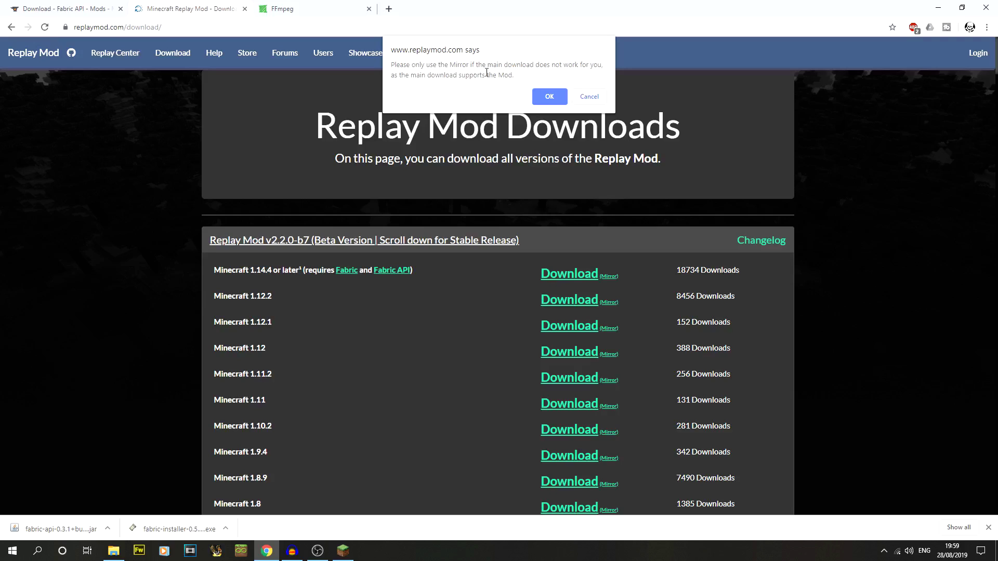
{"action": "left_click", "coordinate": [544, 96]}
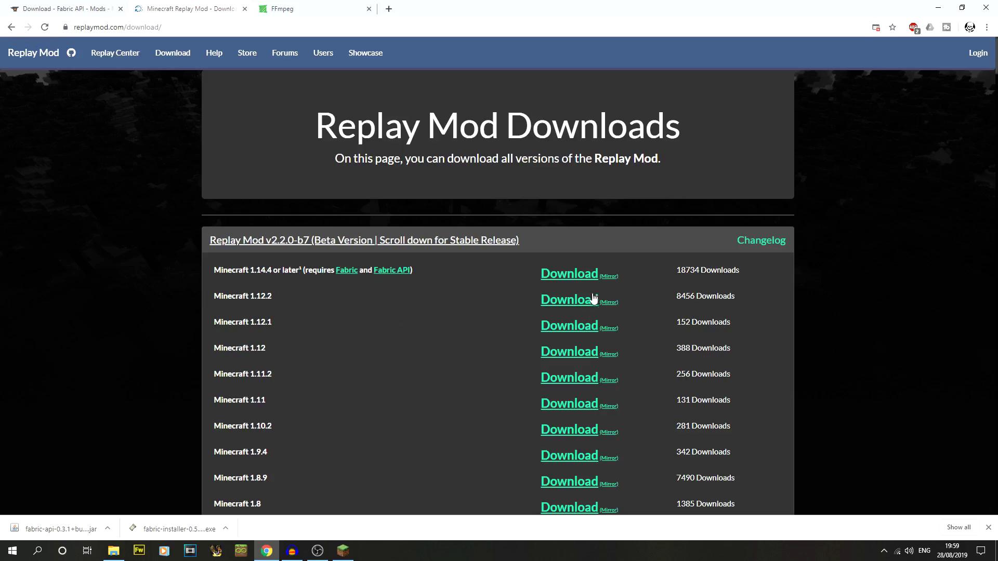
{"action": "left_click", "coordinate": [611, 276]}
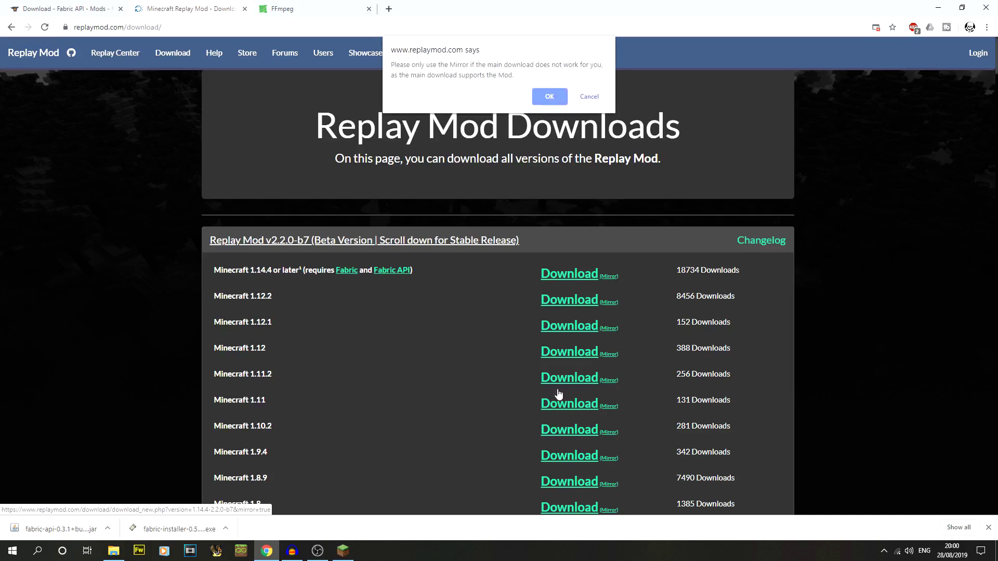
{"action": "left_click", "coordinate": [544, 96]}
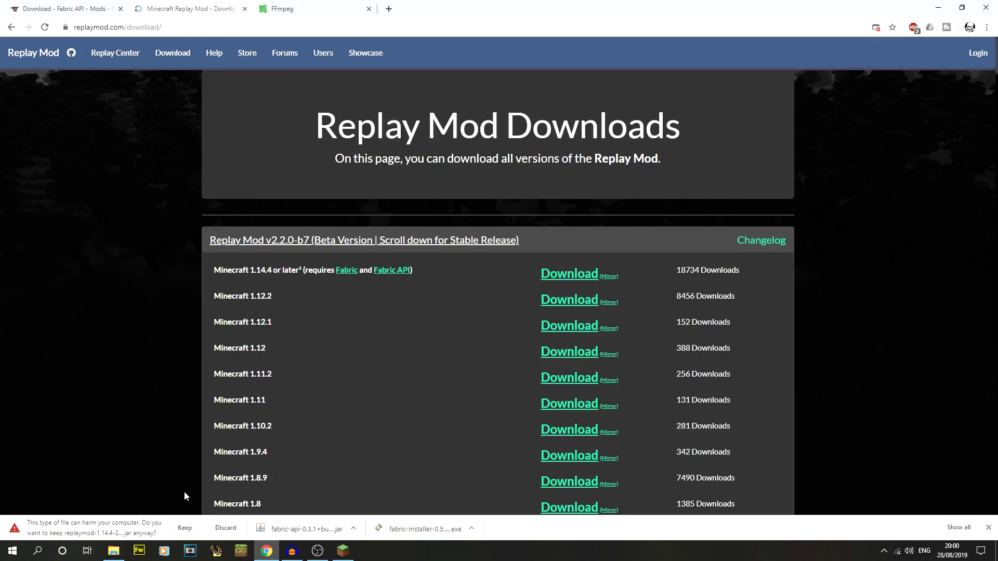
Keep replaymod-1.14.4-2.2.0-b7.jar, drop it into the mods folder, and bring up the launcher.
{"action": "left_click", "coordinate": [185, 529]}
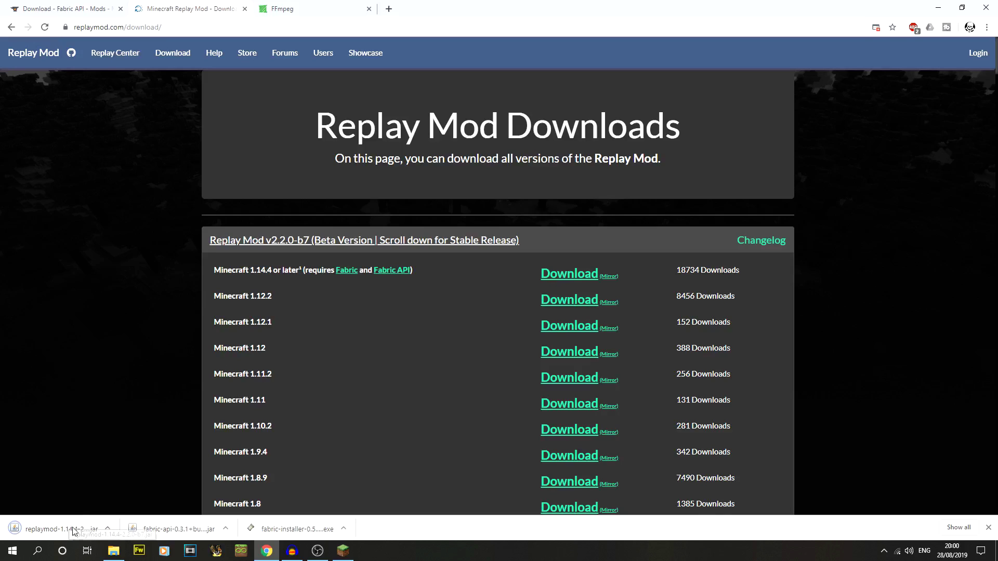
{"action": "left_click_drag", "start_coordinate": [66, 529], "coordinate": [513, 275]}
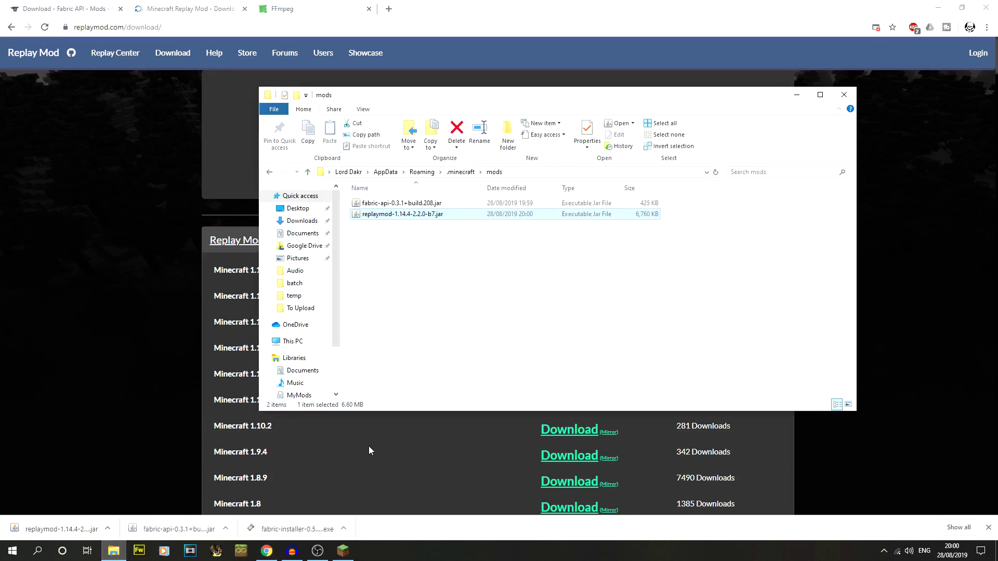
{"action": "left_click", "coordinate": [444, 258]}
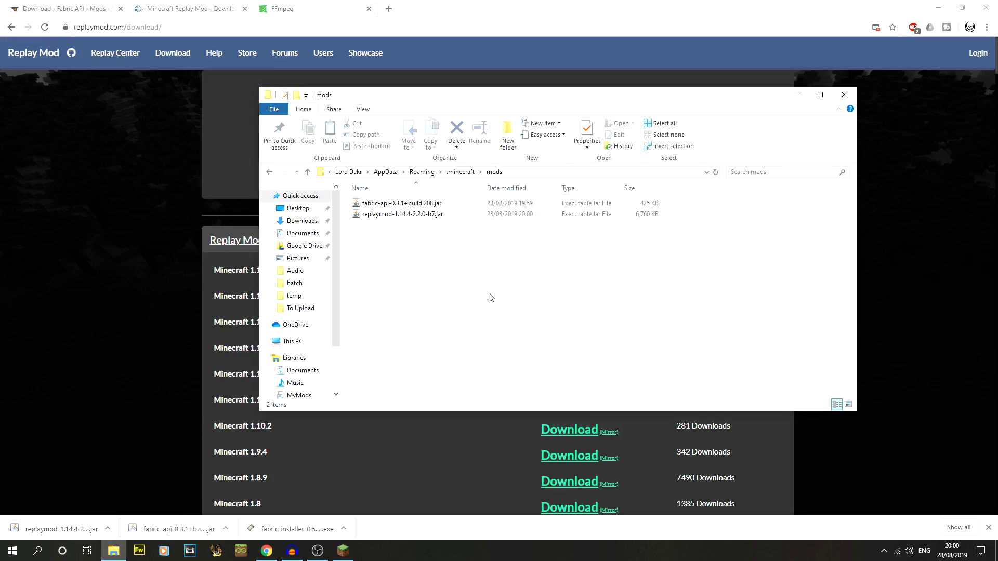
{"action": "left_click", "coordinate": [343, 551]}
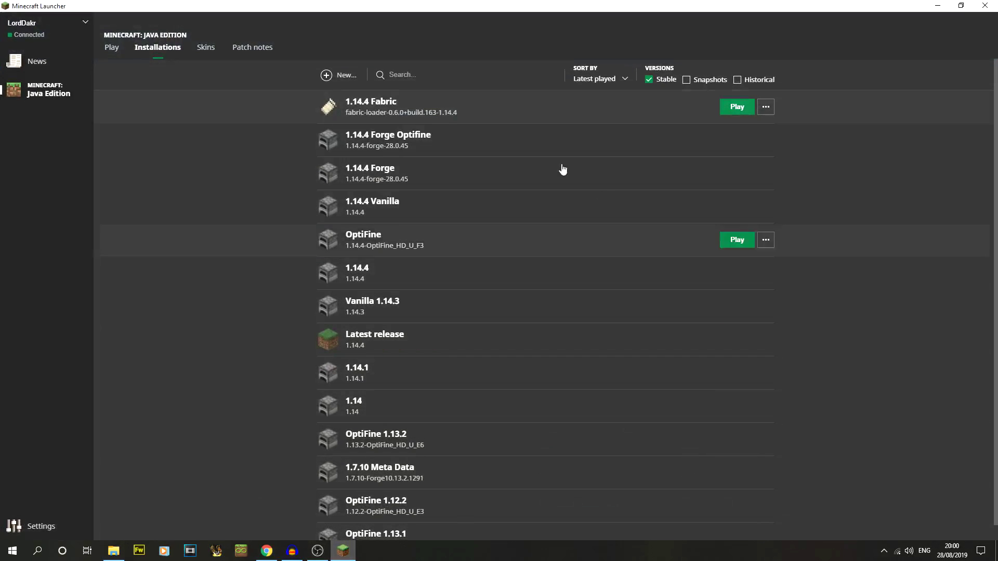
Save the 1.14.4 Fabric installation, press Play, then switch back to Chrome.
{"action": "left_click", "coordinate": [390, 108]}
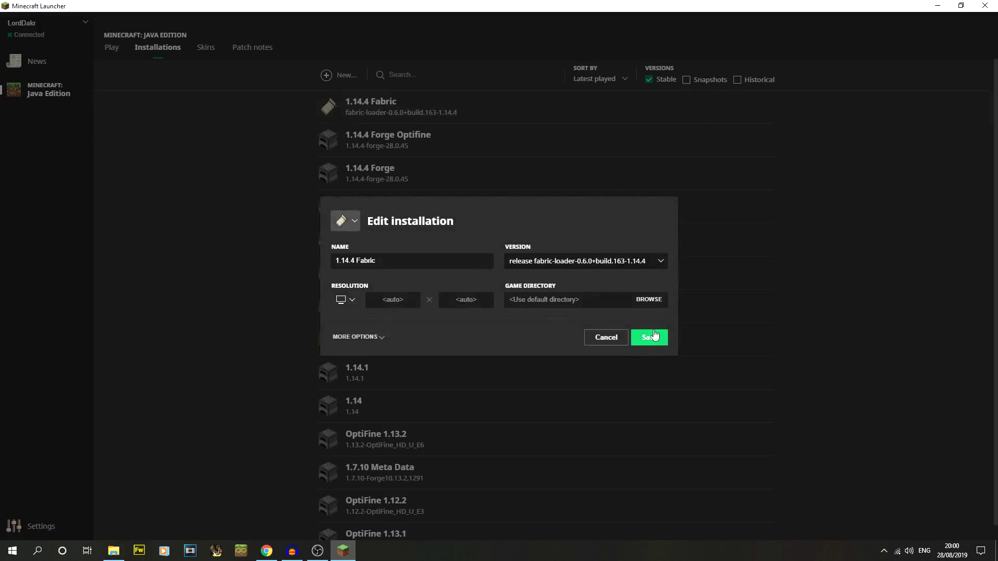
{"action": "left_click", "coordinate": [655, 335]}
{"action": "left_click", "coordinate": [734, 108]}
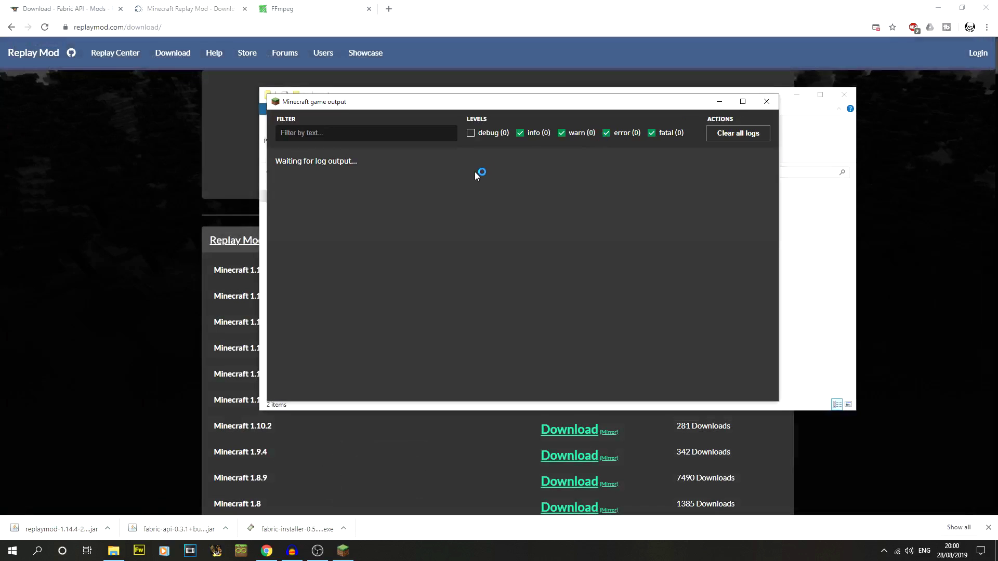
{"action": "left_click", "coordinate": [126, 183]}
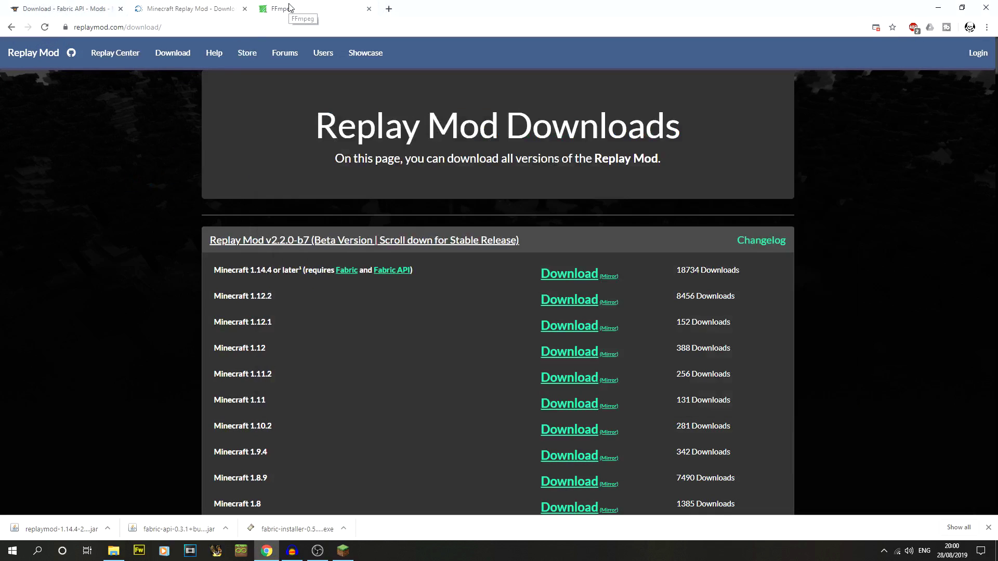
From FFmpeg's Windows Builds page, download the Windows 64-bit static build zip.
{"action": "left_click", "coordinate": [323, 17]}
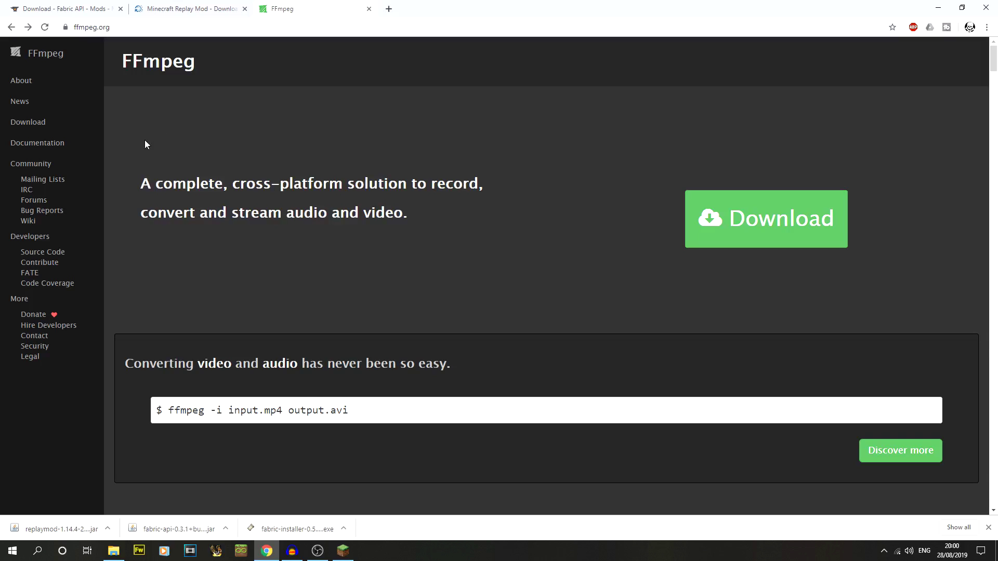
{"action": "left_click", "coordinate": [35, 122]}
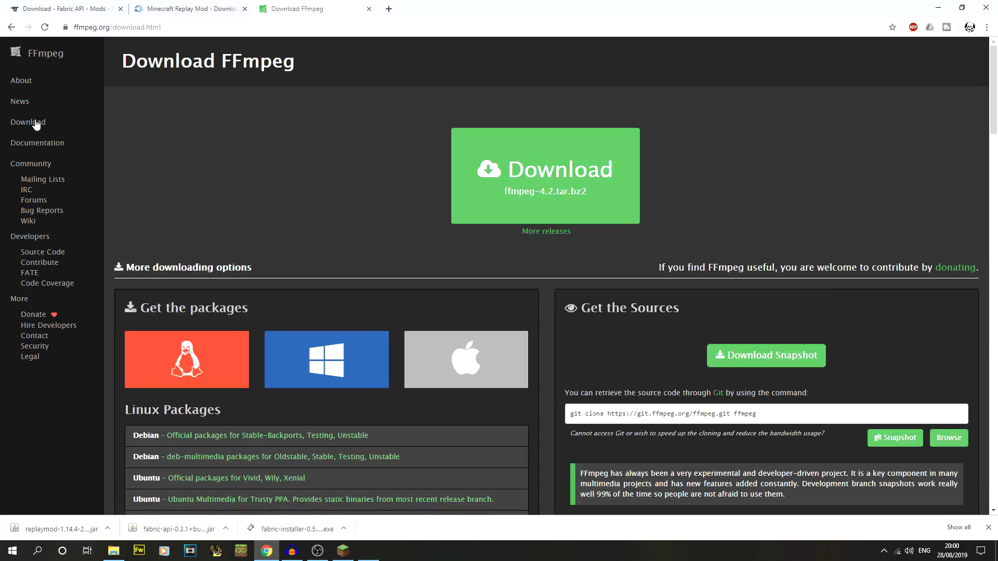
{"action": "scroll", "coordinate": [261, 176], "scroll_direction": "down", "scroll_amount": 4}
{"action": "scroll", "coordinate": [261, 175], "scroll_direction": "up", "scroll_amount": 2}
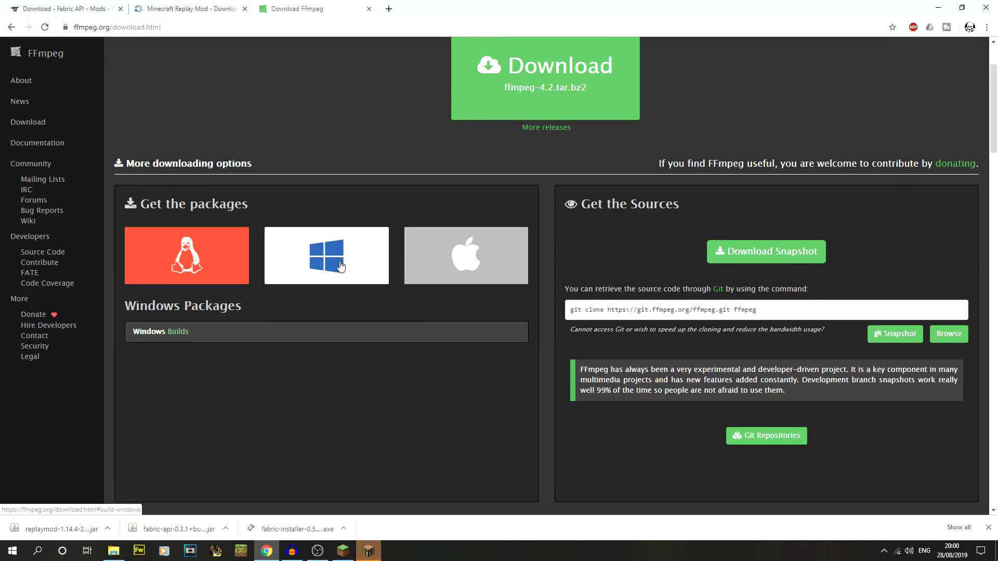
{"action": "left_click", "coordinate": [172, 338]}
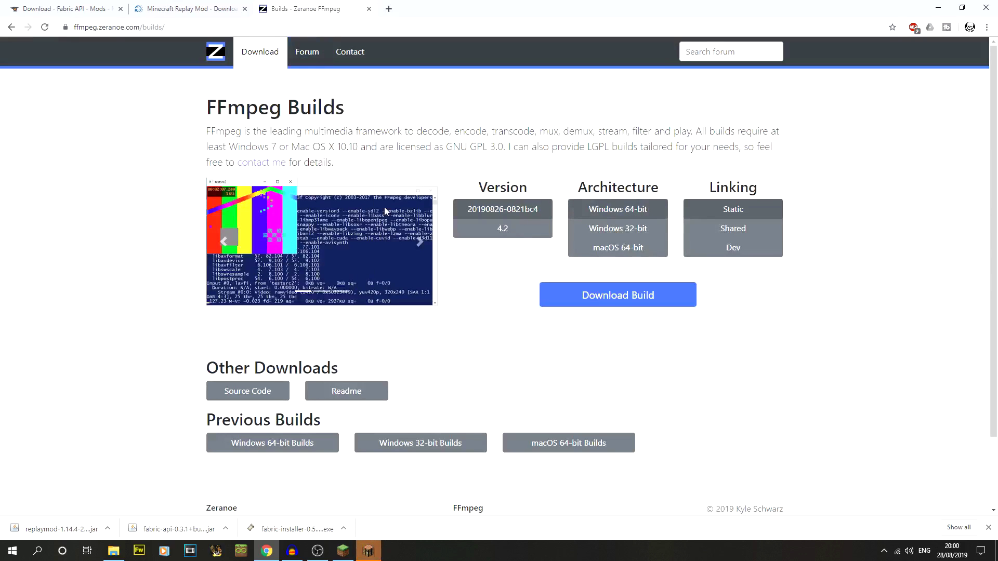
{"action": "left_click", "coordinate": [587, 296]}
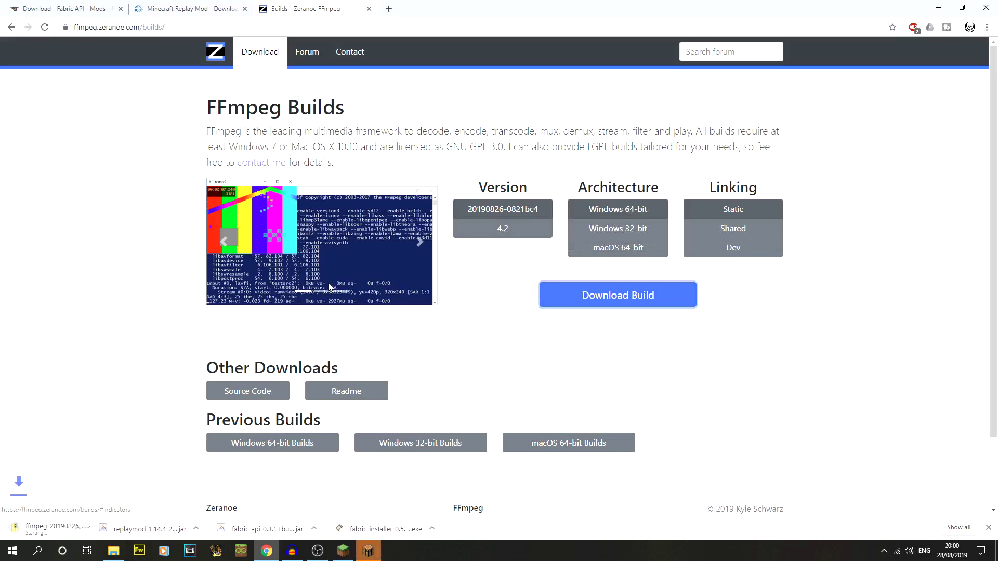
{"action": "left_click", "coordinate": [113, 554]}
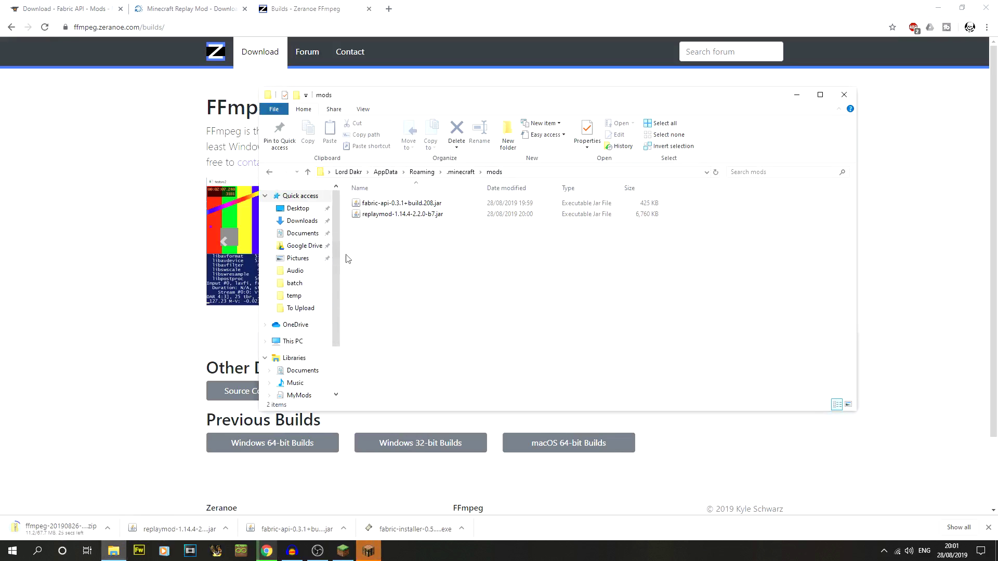
{"action": "left_click", "coordinate": [292, 342]}
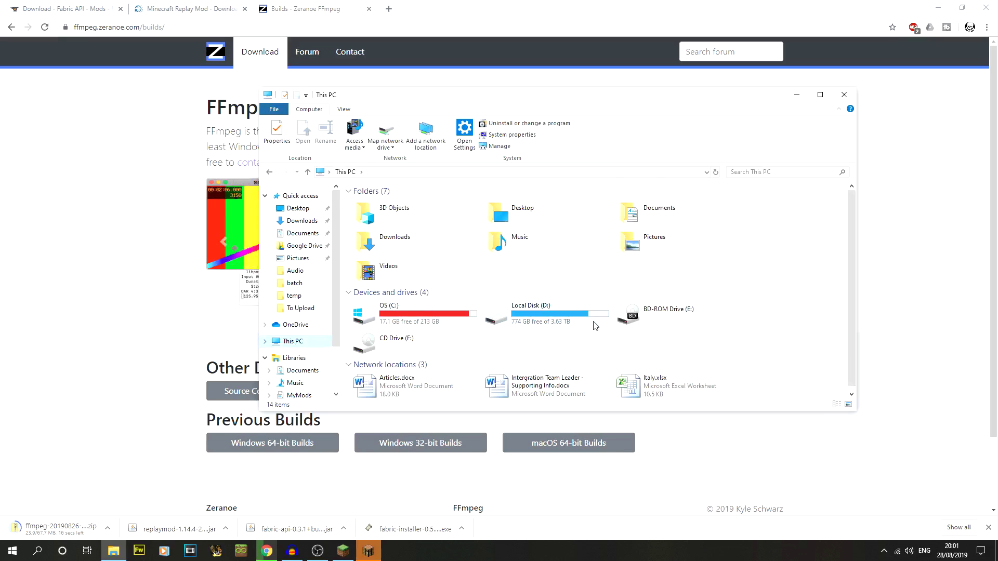
{"action": "double_click", "coordinate": [541, 322]}
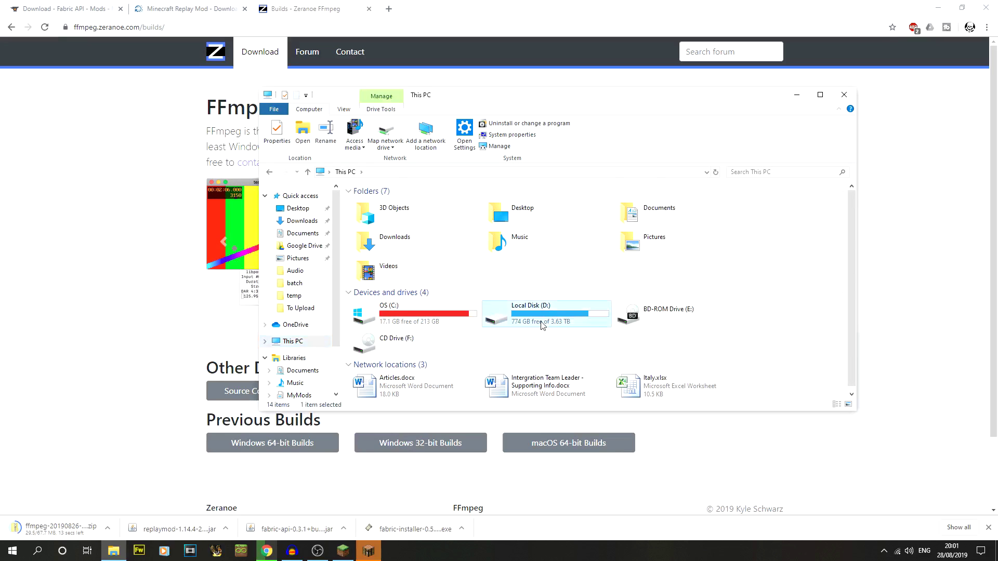
{"action": "scroll", "coordinate": [527, 321], "scroll_direction": "down", "scroll_amount": 3}
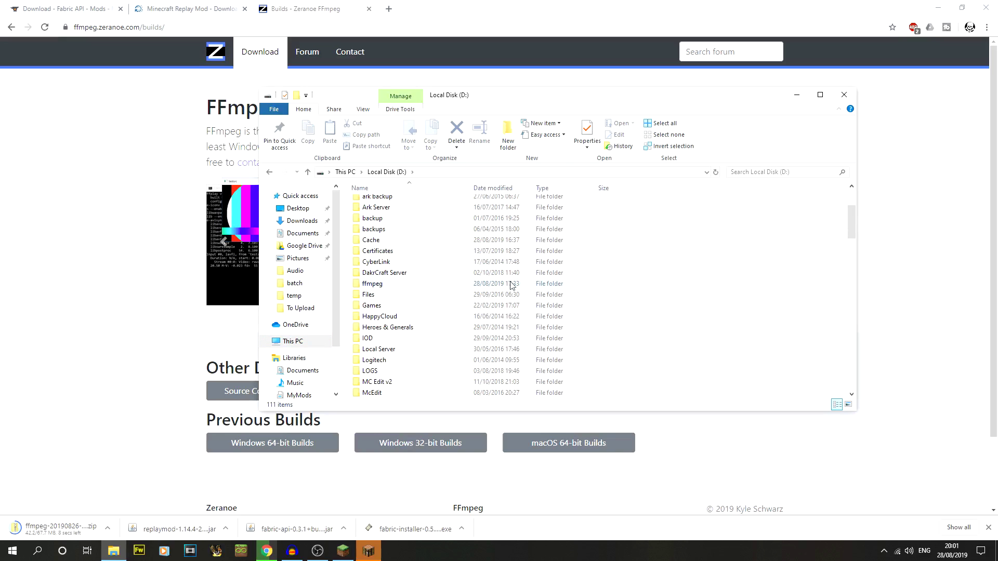
{"action": "mouse_move", "coordinate": [405, 288]}
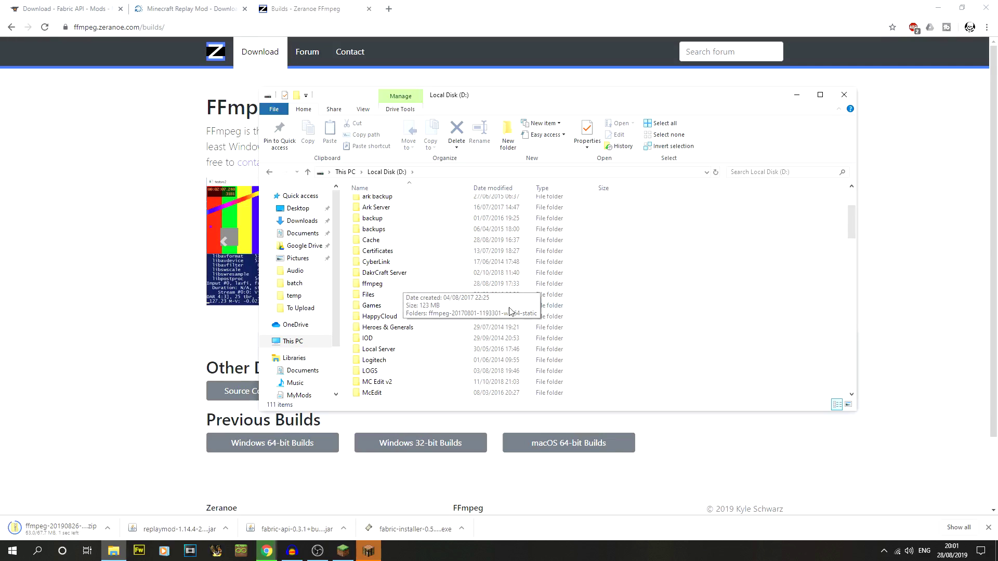
{"action": "scroll", "coordinate": [406, 302], "scroll_direction": "up", "scroll_amount": 2}
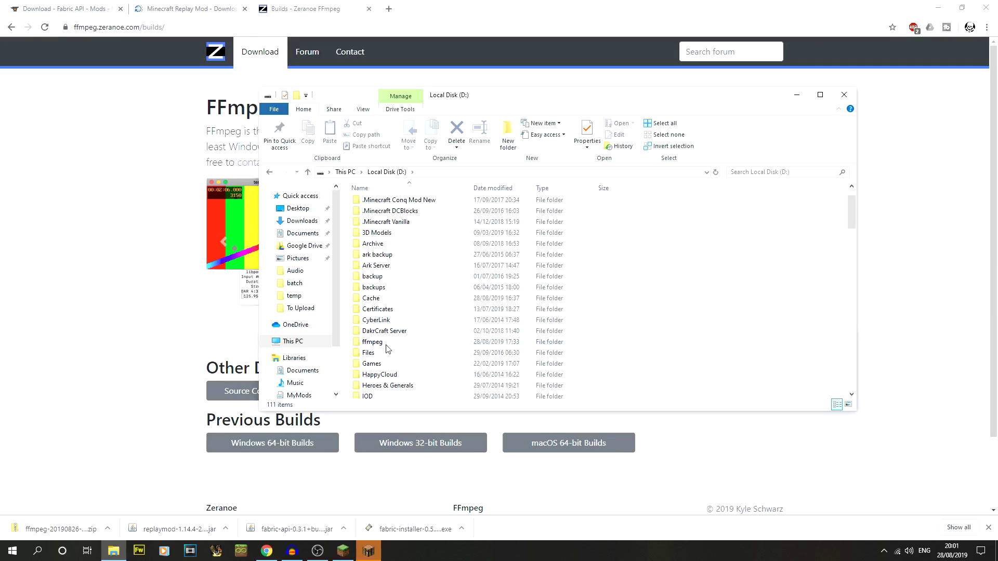
{"action": "mouse_move", "coordinate": [384, 347]}
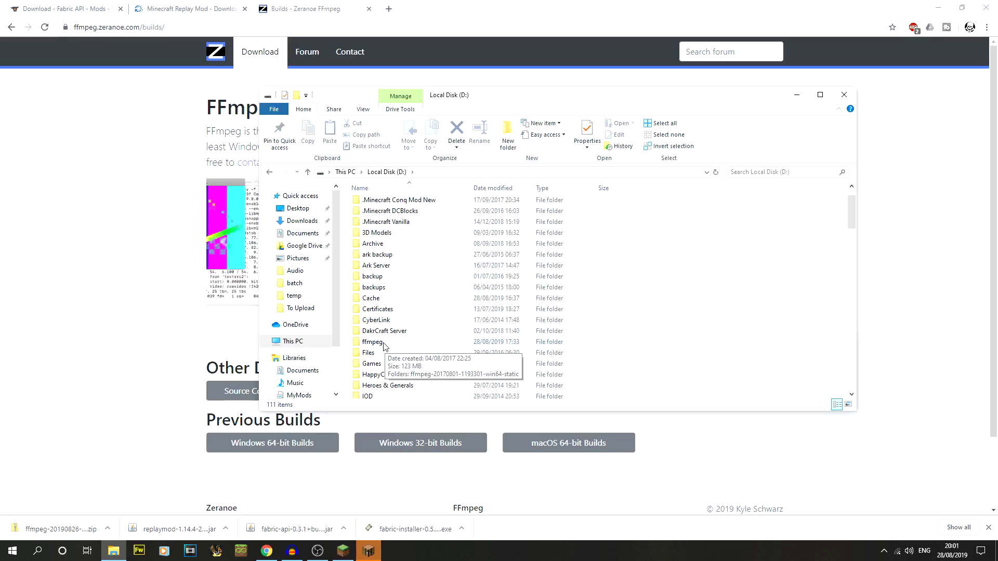
{"action": "double_click", "coordinate": [384, 347]}
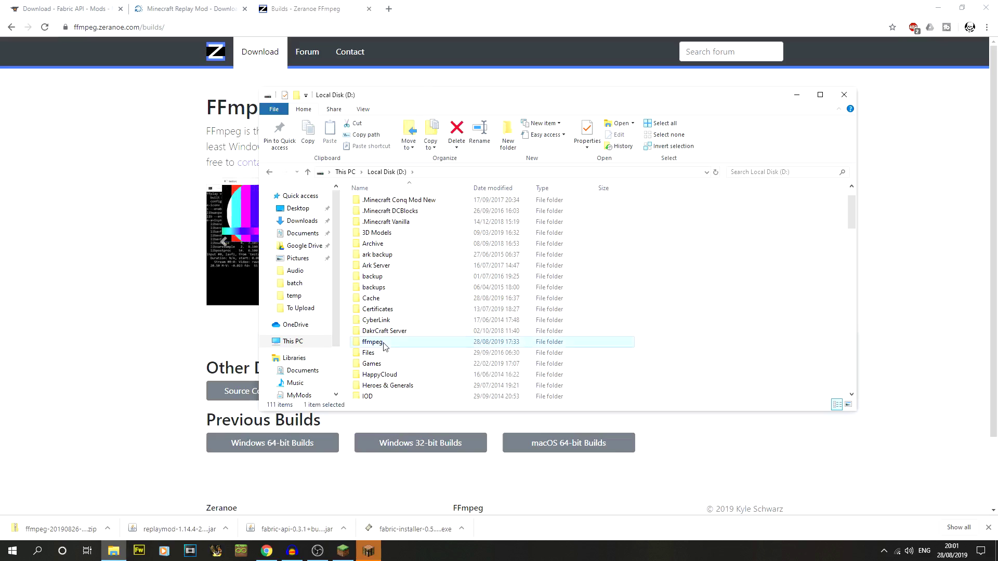
{"action": "left_click", "coordinate": [419, 207]}
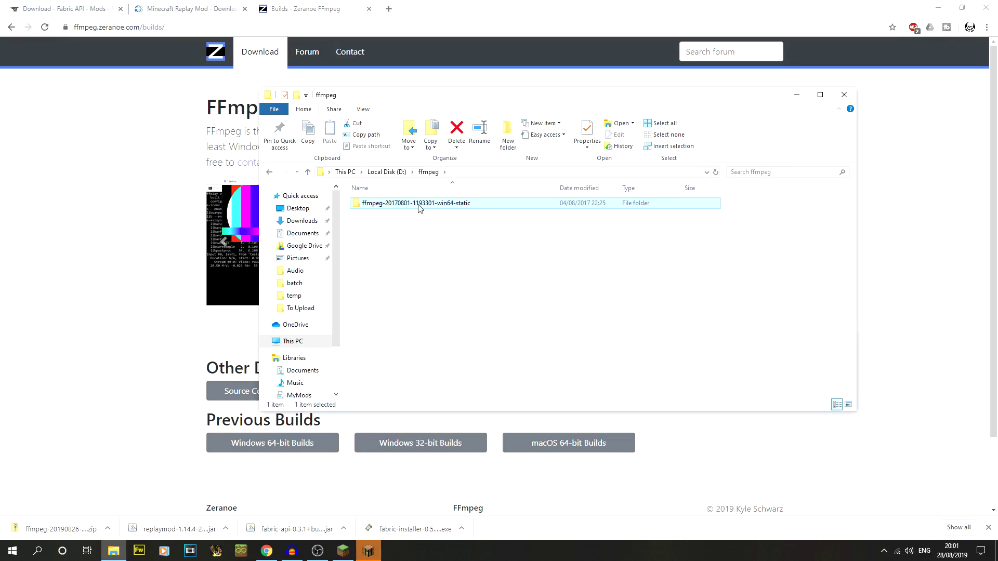
{"action": "left_click", "coordinate": [478, 254]}
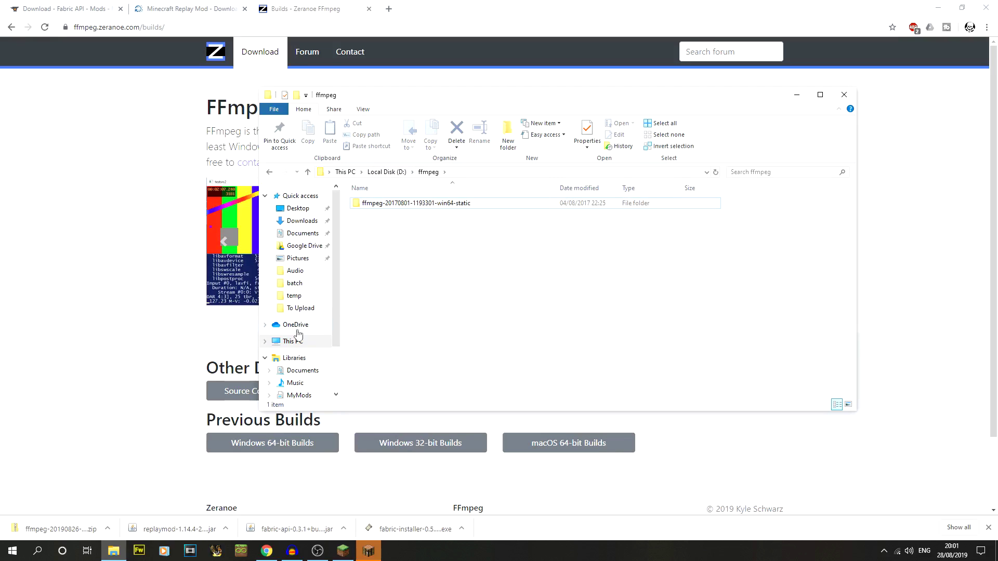
Open the downloaded ffmpeg zip using Chrome's Show in folder.
{"action": "left_click", "coordinate": [108, 529]}
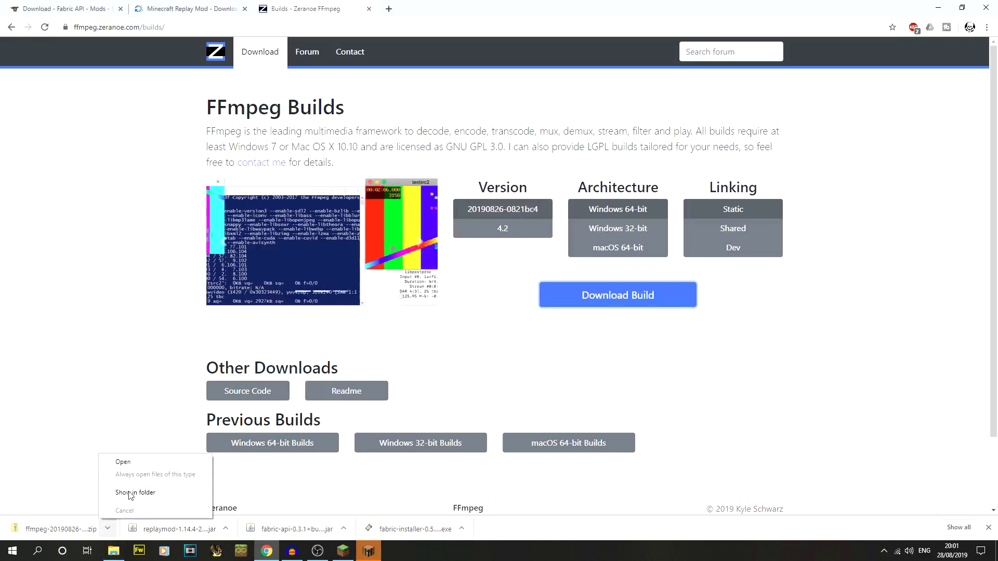
{"action": "left_click", "coordinate": [234, 499]}
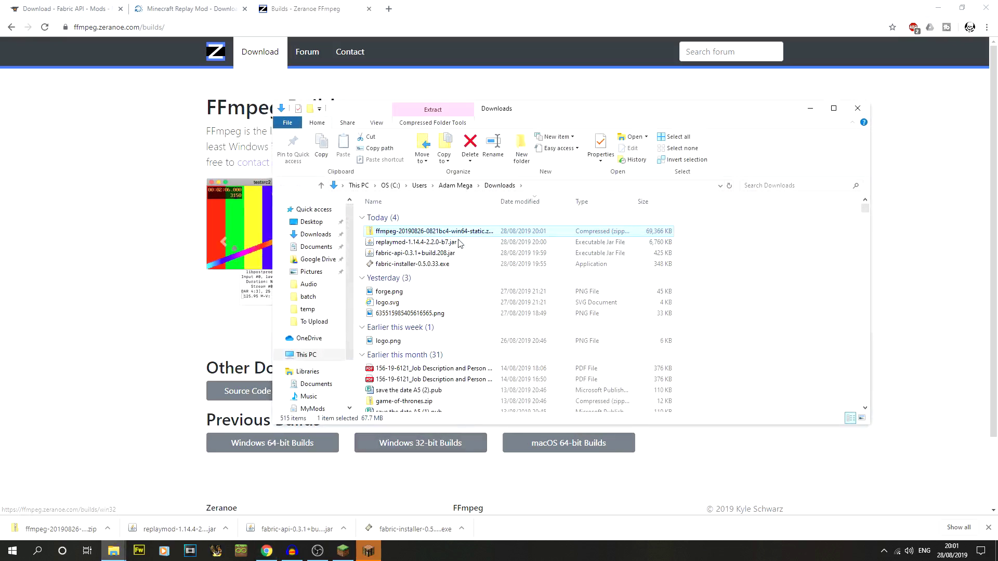
{"action": "double_click", "coordinate": [446, 230]}
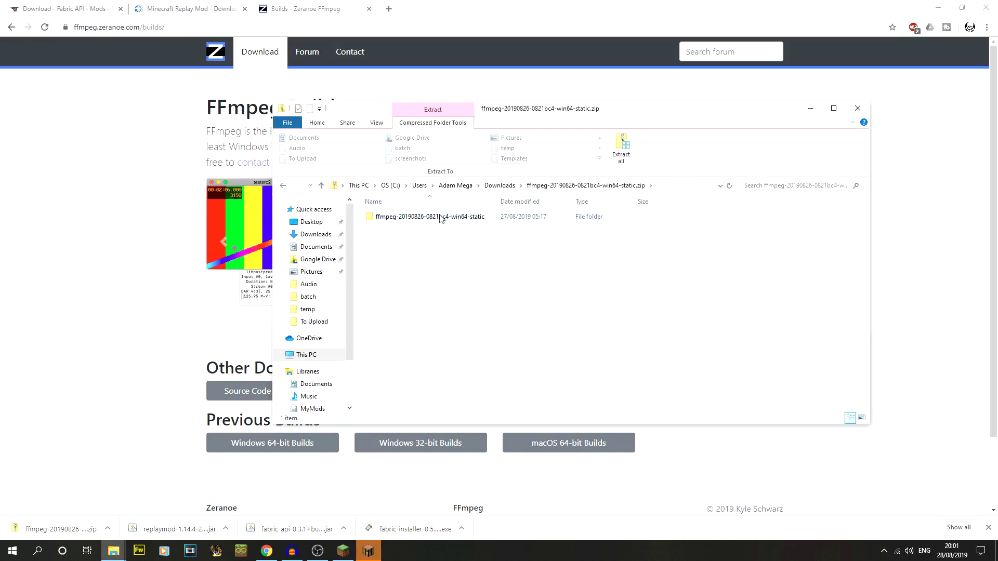
{"action": "left_click_drag", "start_coordinate": [487, 101], "coordinate": [312, 69]}
{"action": "left_click", "coordinate": [113, 551]}
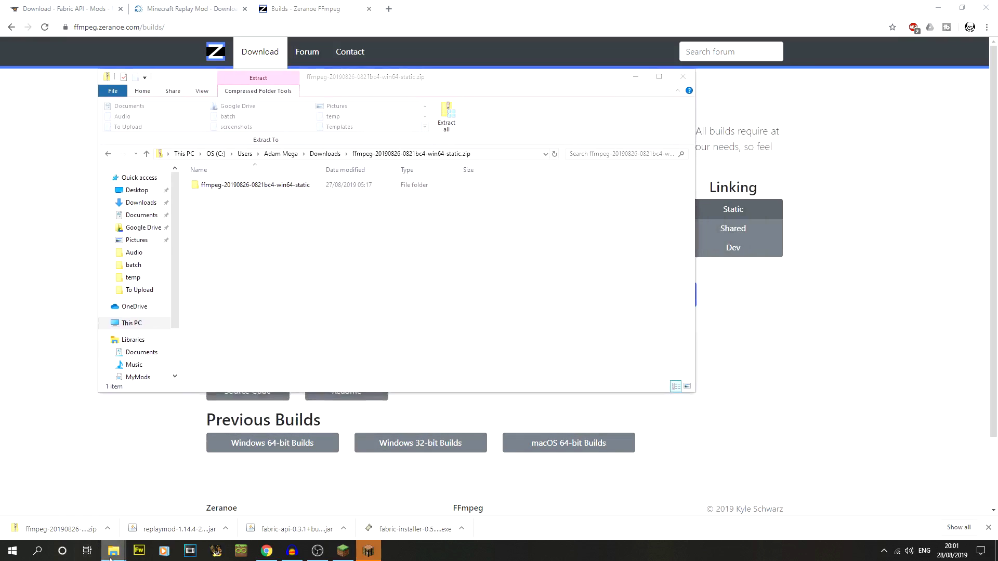
{"action": "left_click", "coordinate": [104, 499]}
{"action": "left_click_drag", "start_coordinate": [223, 185], "coordinate": [526, 302]}
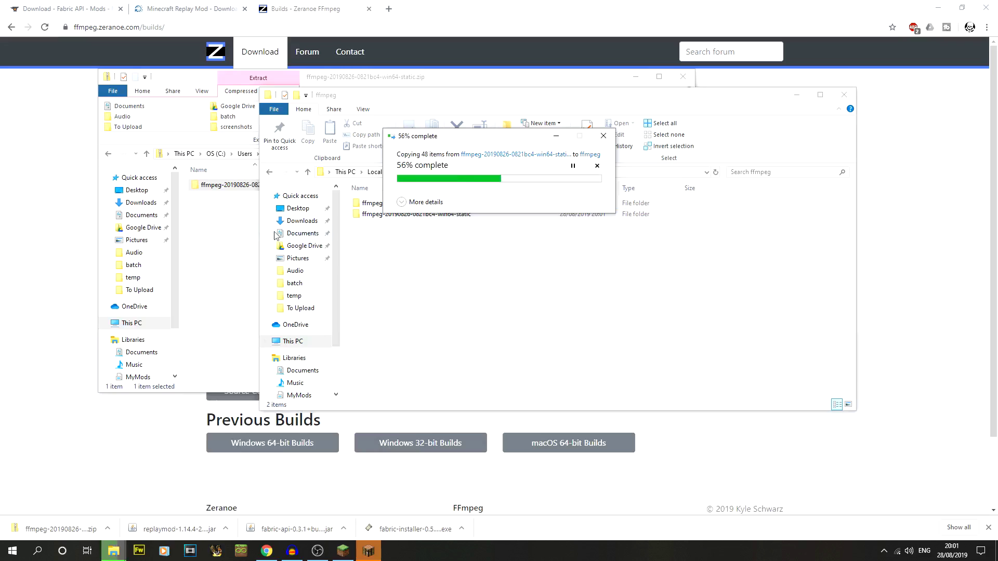
{"action": "left_click", "coordinate": [242, 230]}
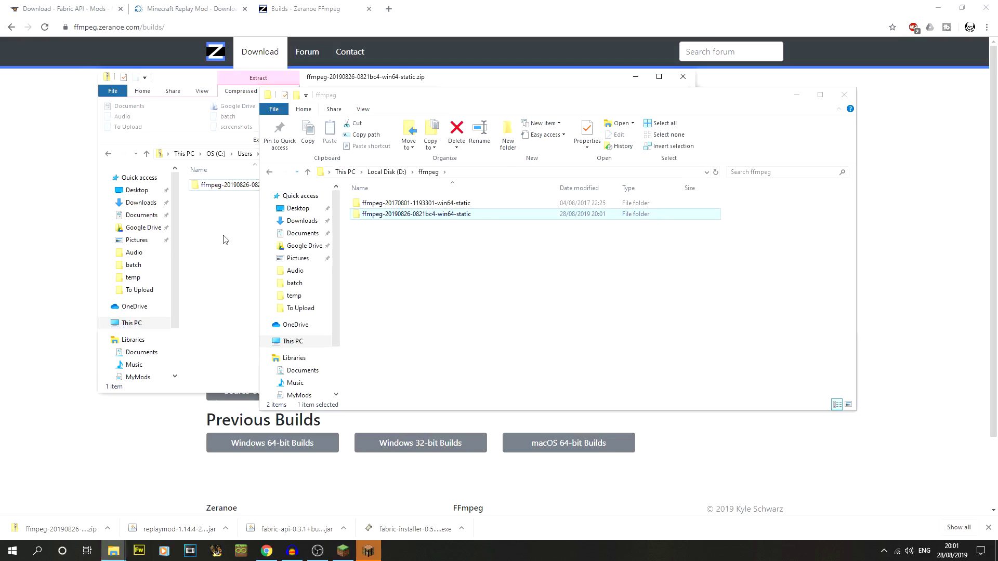
{"action": "left_click_drag", "start_coordinate": [370, 78], "coordinate": [342, 83]}
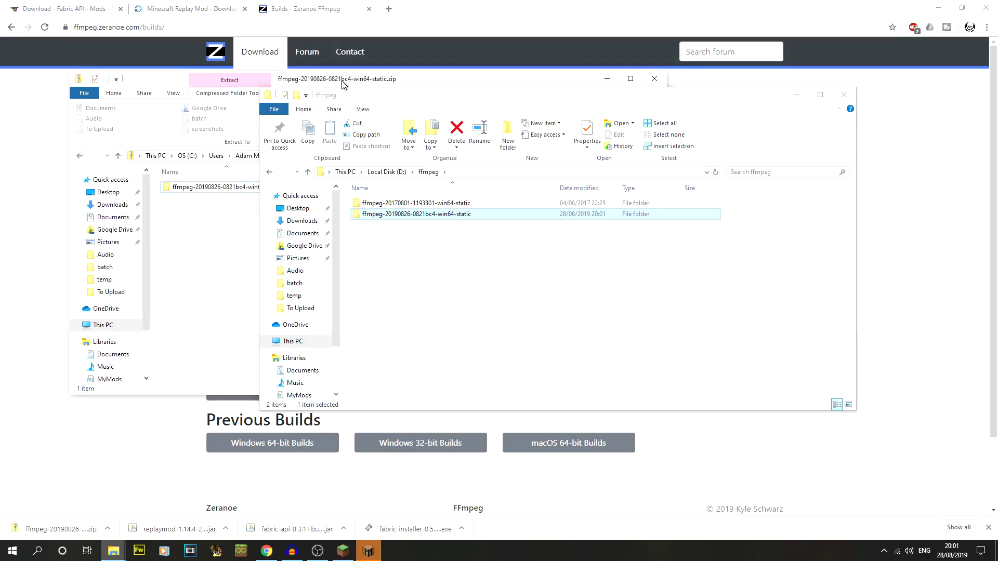
{"action": "left_click", "coordinate": [654, 79]}
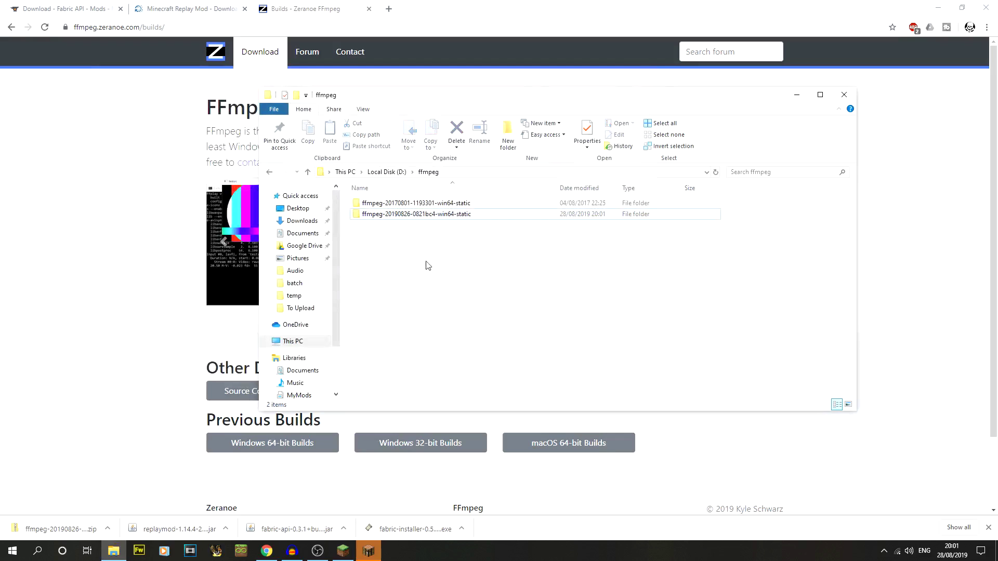
Open the ffmpeg-20190826 build's bin folder, select its path, and search Start for notepad.
{"action": "double_click", "coordinate": [421, 214]}
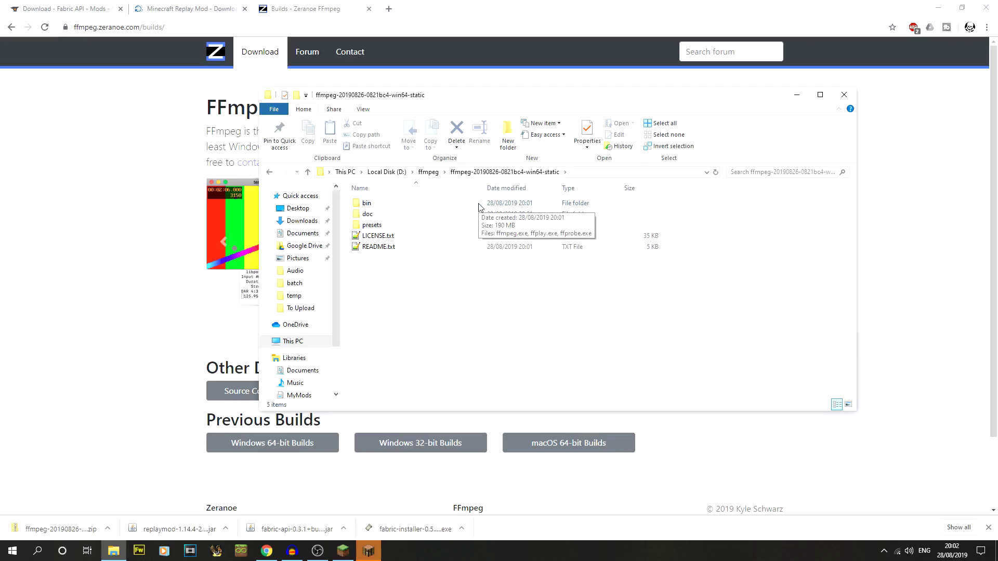
{"action": "double_click", "coordinate": [367, 207]}
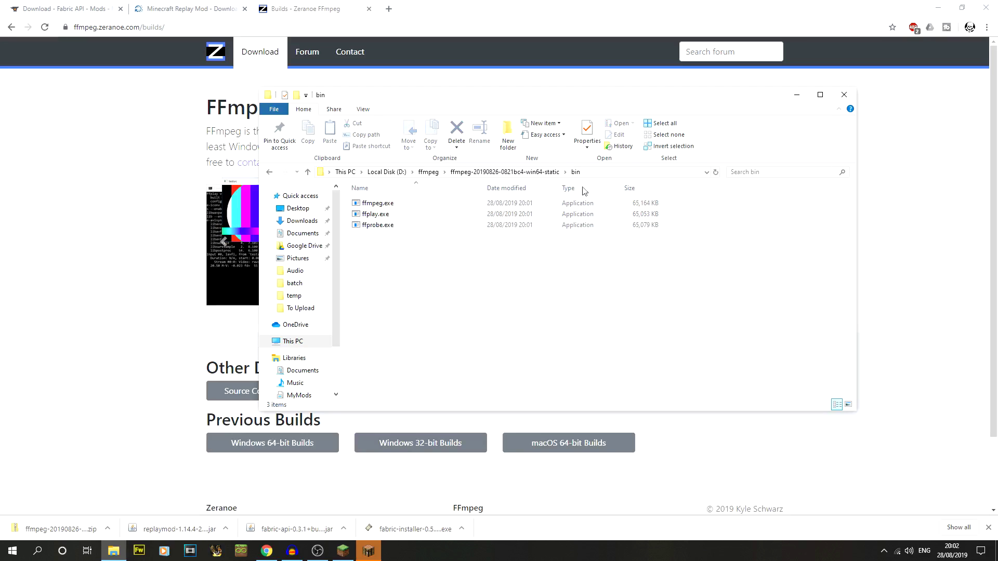
{"action": "left_click", "coordinate": [609, 172]}
{"action": "key", "text": "ctrl+c"}
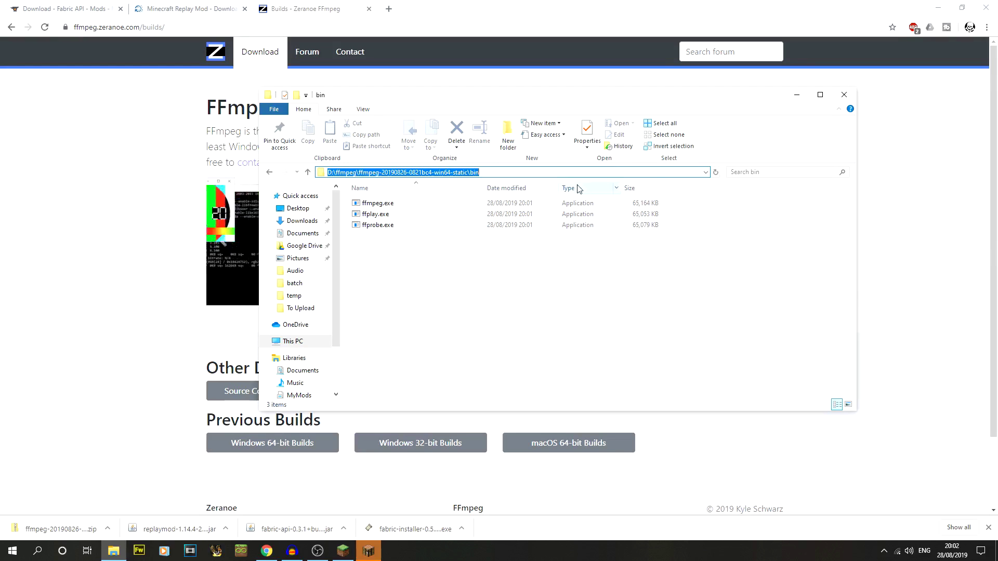
{"action": "left_click", "coordinate": [11, 550]}
{"action": "type", "text": "note"}
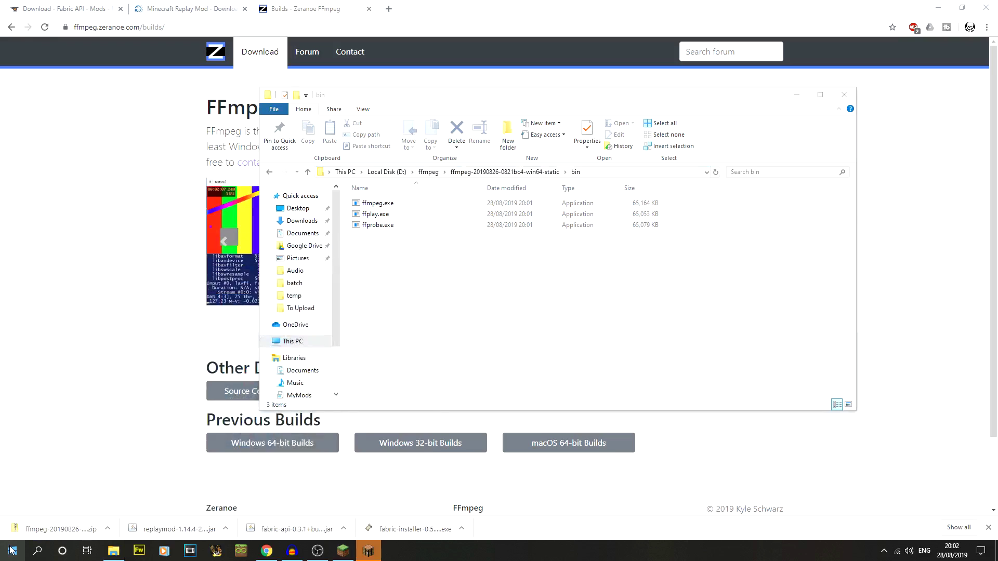
{"action": "type", "text": "pad"}
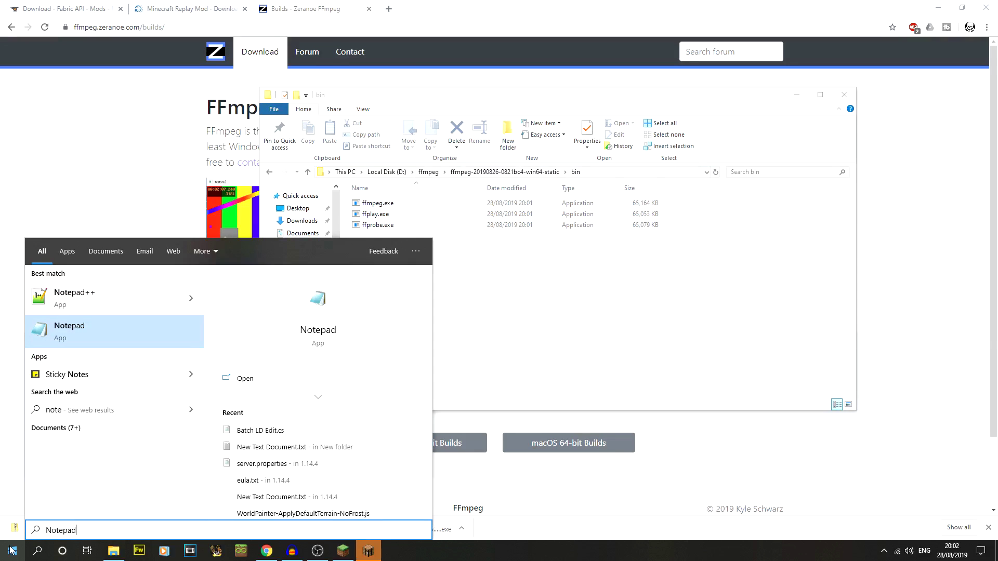
Launch Notepad and paste the bin folder path followed by a backslash.
{"action": "key", "text": "Return"}
{"action": "key", "text": "ctrl+v"}
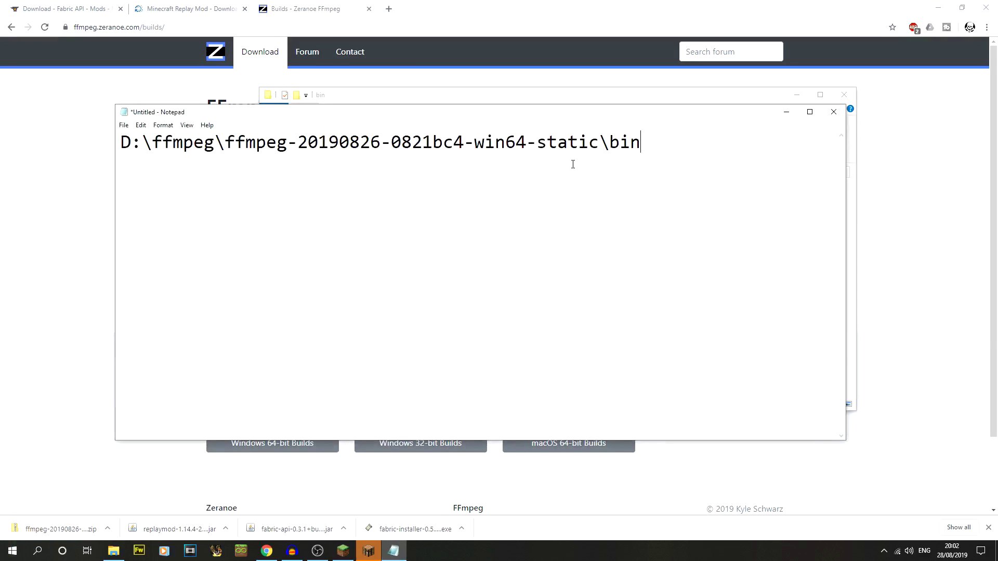
{"action": "left_click_drag", "start_coordinate": [560, 118], "coordinate": [600, 121]}
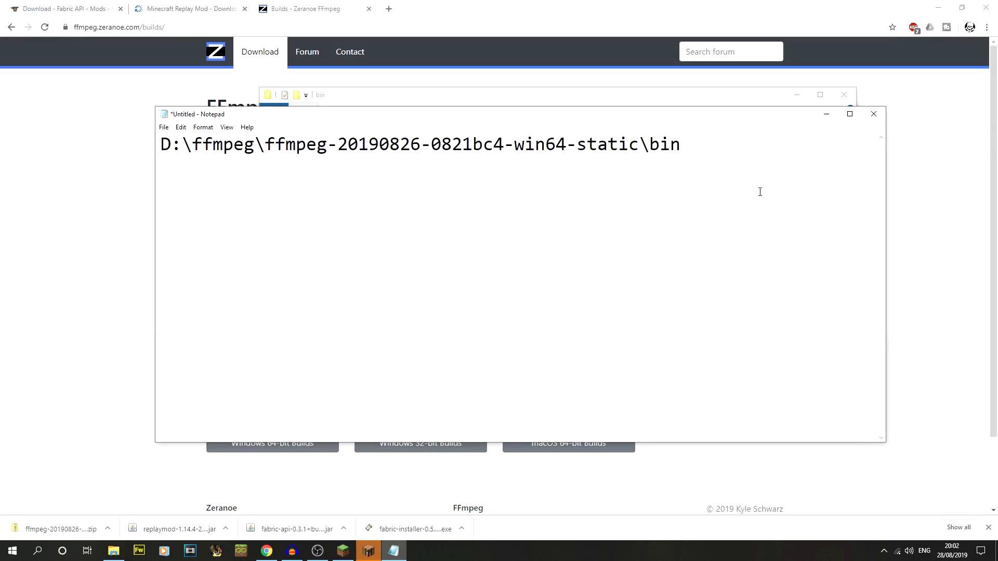
{"action": "type", "text": "\\"}
Copy the ffmpeg.exe file name via Rename and append it to the path in Notepad.
{"action": "left_click", "coordinate": [671, 97]}
{"action": "left_click", "coordinate": [375, 203]}
{"action": "right_click", "coordinate": [375, 203]}
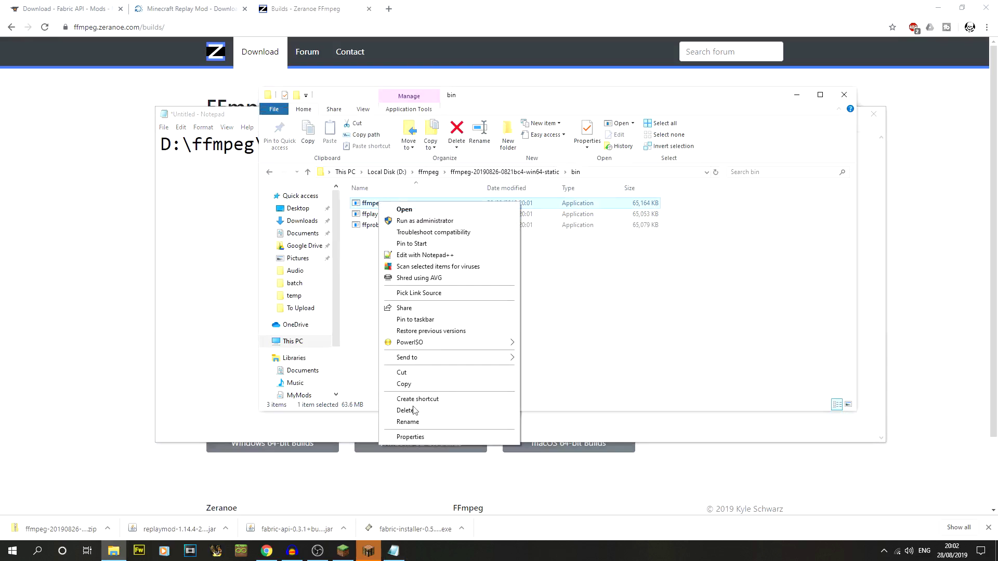
{"action": "left_click", "coordinate": [416, 428]}
{"action": "key", "text": "ctrl+c"}
{"action": "key", "text": "alt+Tab"}
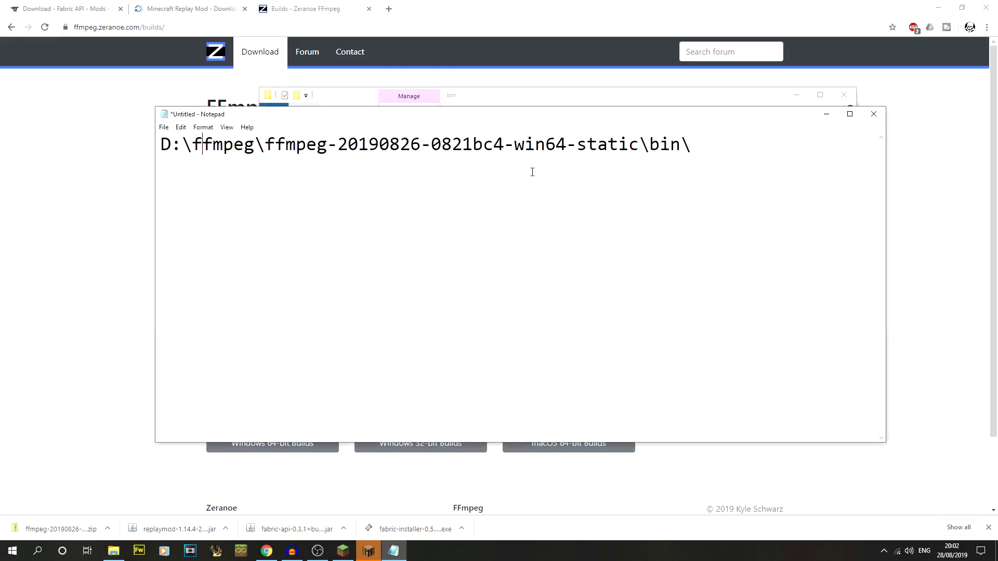
{"action": "key", "text": "ctrl+v"}
Check the finished path in Notepad, highlighting the build code 0821bc4.
{"action": "left_click_drag", "start_coordinate": [813, 146], "coordinate": [43, 128]}
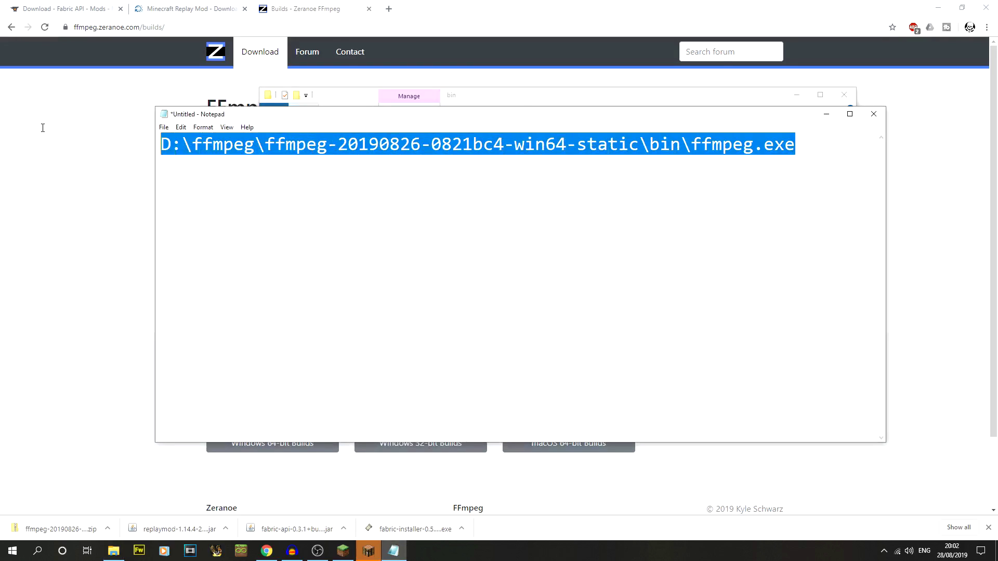
{"action": "left_click_drag", "start_coordinate": [295, 146], "coordinate": [779, 151]}
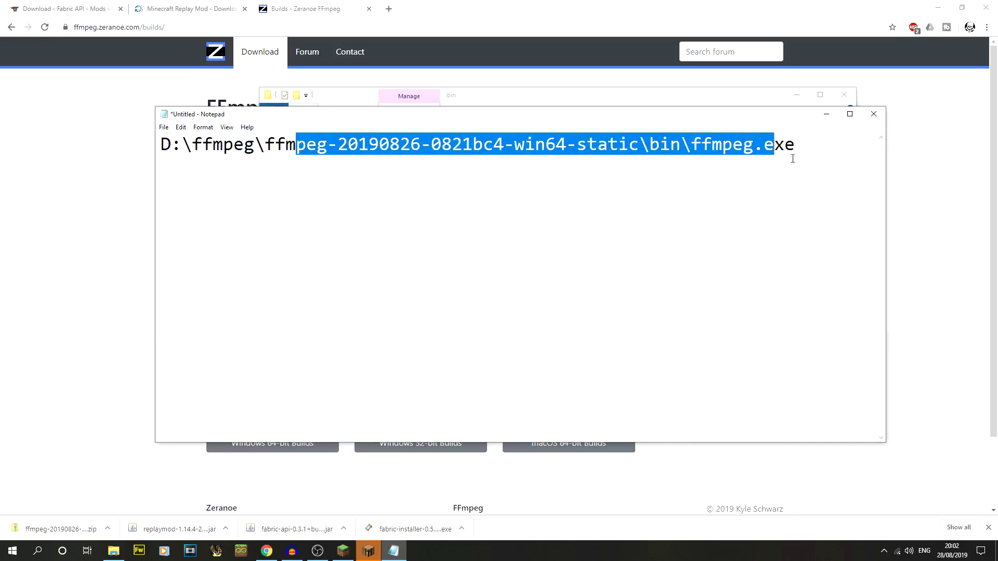
{"action": "left_click", "coordinate": [795, 148]}
{"action": "left_click_drag", "start_coordinate": [387, 118], "coordinate": [333, 123]}
{"action": "double_click", "coordinate": [429, 151]}
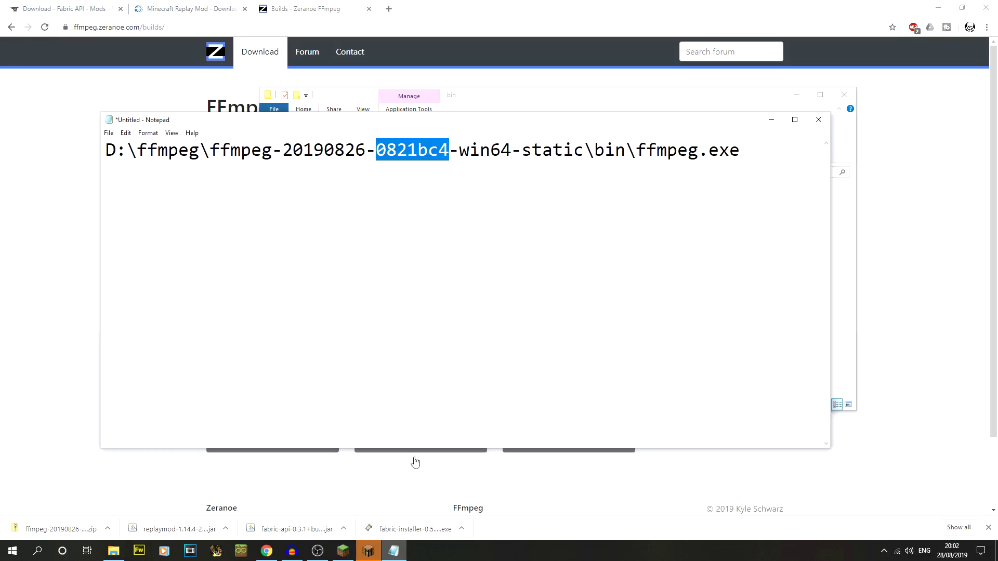
Bring the Minecraft 1.14.4 window forward and maximise it by dragging it to the top edge.
{"action": "left_click", "coordinate": [710, 232]}
{"action": "left_click", "coordinate": [370, 551]}
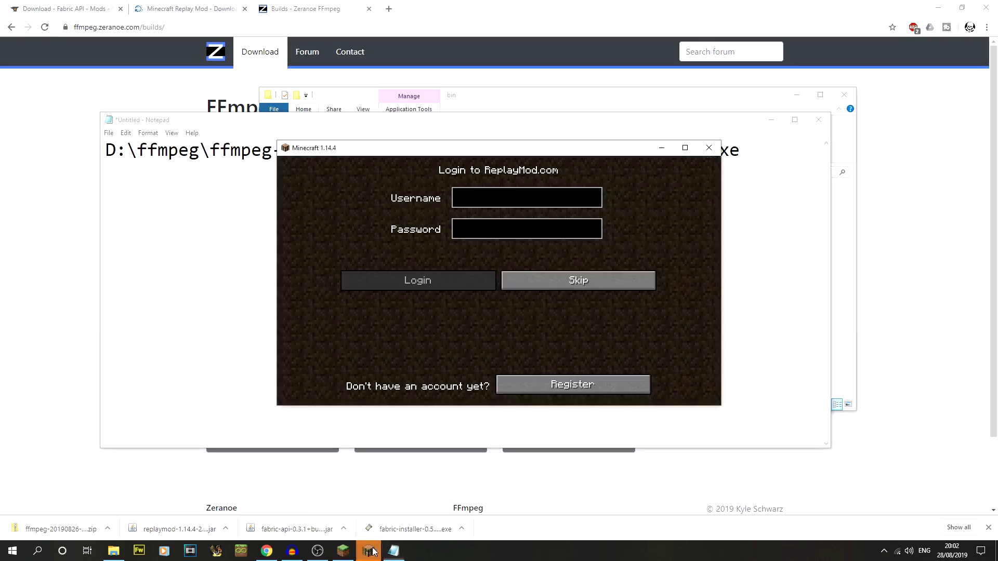
{"action": "left_click_drag", "start_coordinate": [515, 153], "coordinate": [517, 3]}
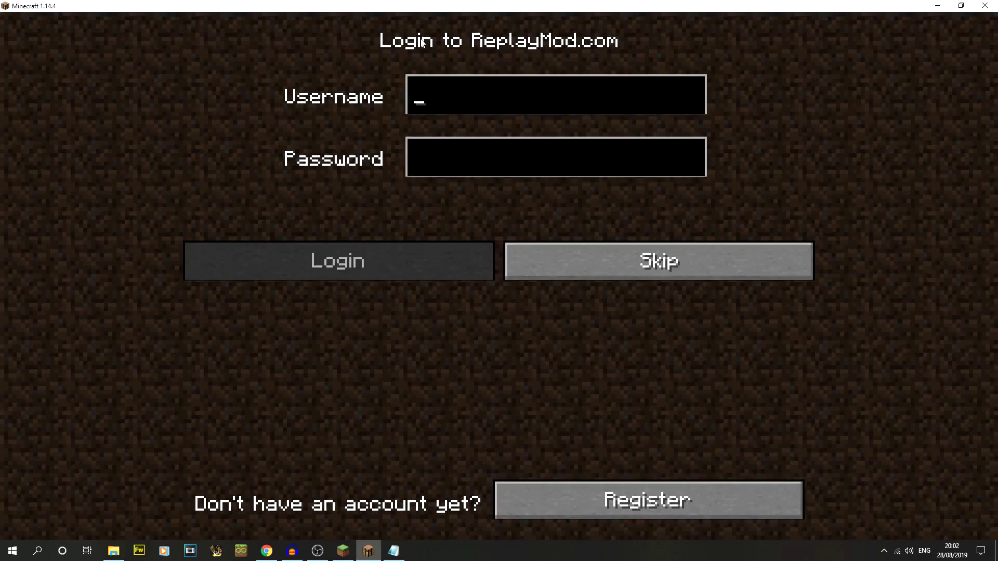
{"action": "mouse_move", "coordinate": [343, 550]}
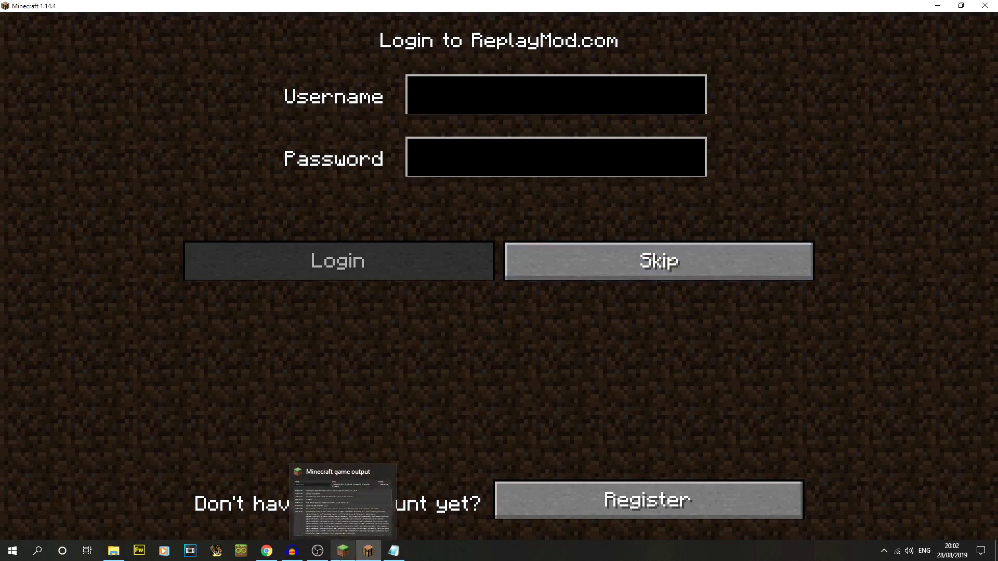
{"action": "left_click", "coordinate": [347, 525]}
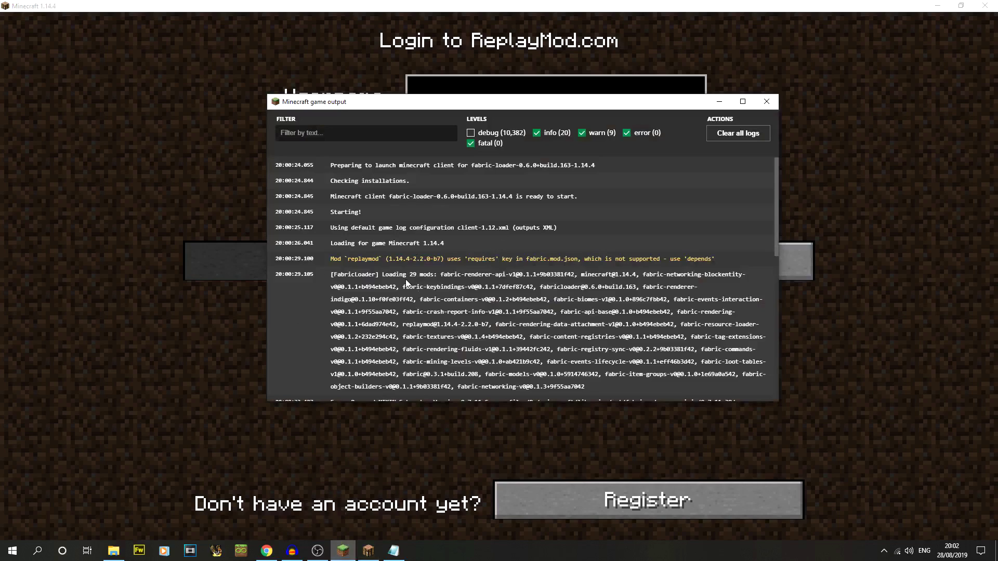
{"action": "scroll", "coordinate": [434, 300], "scroll_direction": "down", "scroll_amount": 1}
{"action": "scroll", "coordinate": [432, 298], "scroll_direction": "down", "scroll_amount": 8}
{"action": "scroll", "coordinate": [432, 298], "scroll_direction": "up", "scroll_amount": 5}
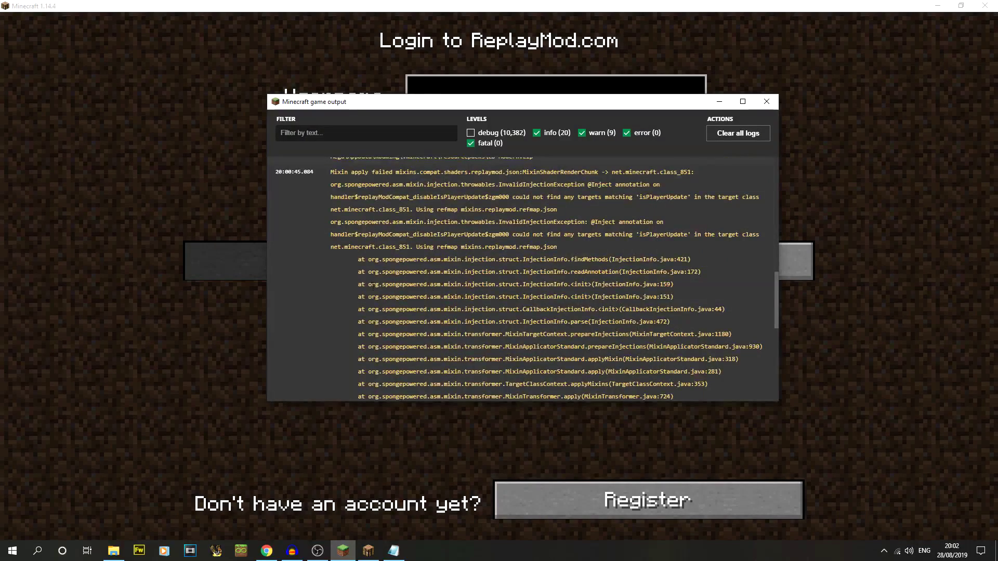
{"action": "scroll", "coordinate": [376, 289], "scroll_direction": "up", "scroll_amount": 1}
{"action": "left_click_drag", "start_coordinate": [333, 224], "coordinate": [599, 299]}
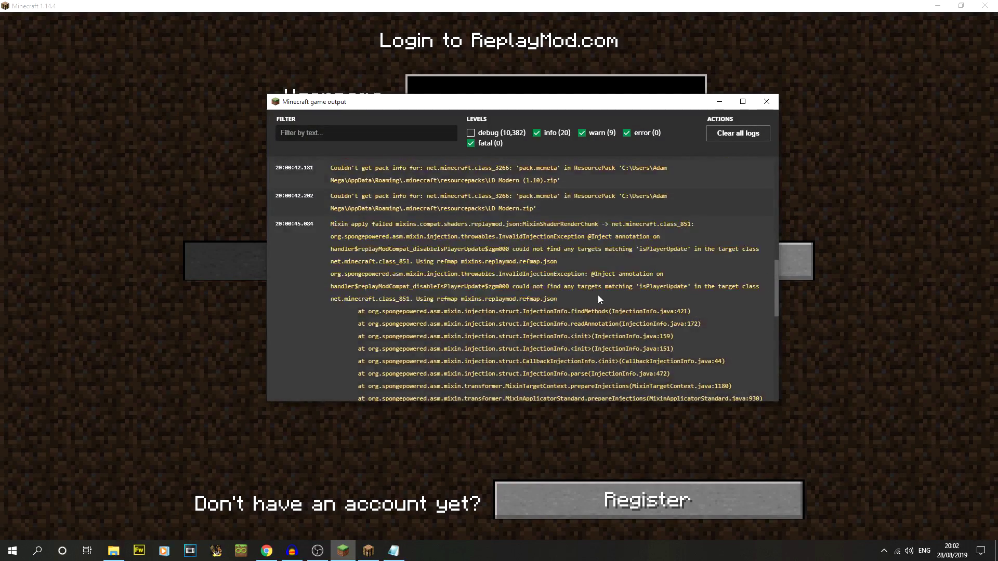
{"action": "double_click", "coordinate": [406, 224]}
{"action": "scroll", "coordinate": [537, 284], "scroll_direction": "down", "scroll_amount": 10}
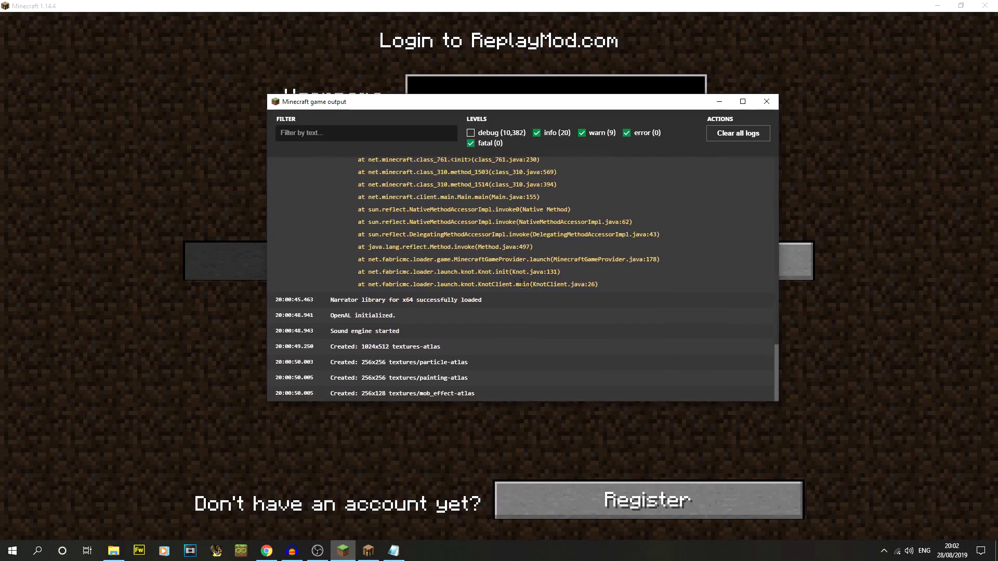
{"action": "left_click_drag", "start_coordinate": [485, 293], "coordinate": [654, 294]}
{"action": "left_click", "coordinate": [634, 295]}
{"action": "scroll", "coordinate": [438, 349], "scroll_direction": "up", "scroll_amount": 15}
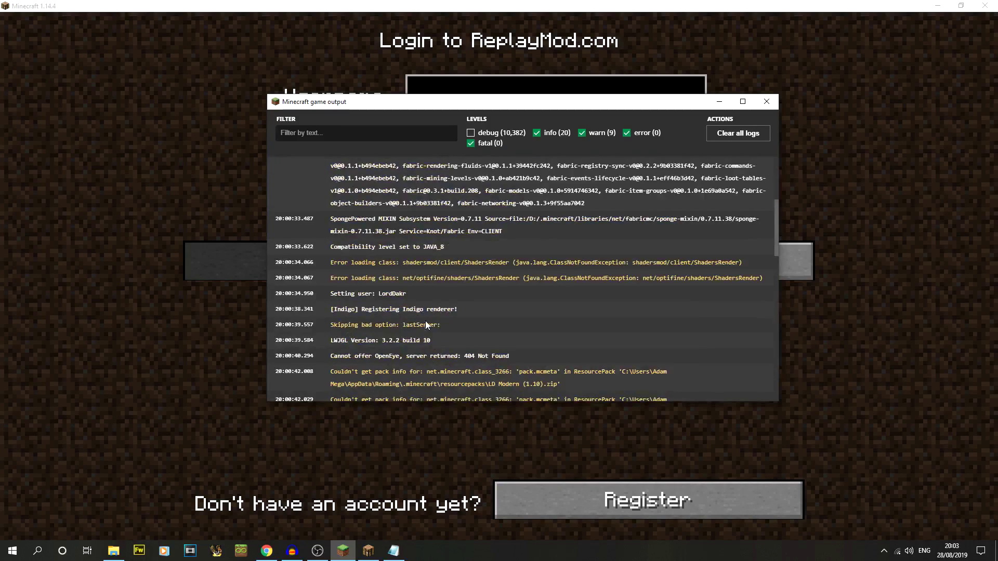
{"action": "left_click_drag", "start_coordinate": [368, 263], "coordinate": [729, 284]}
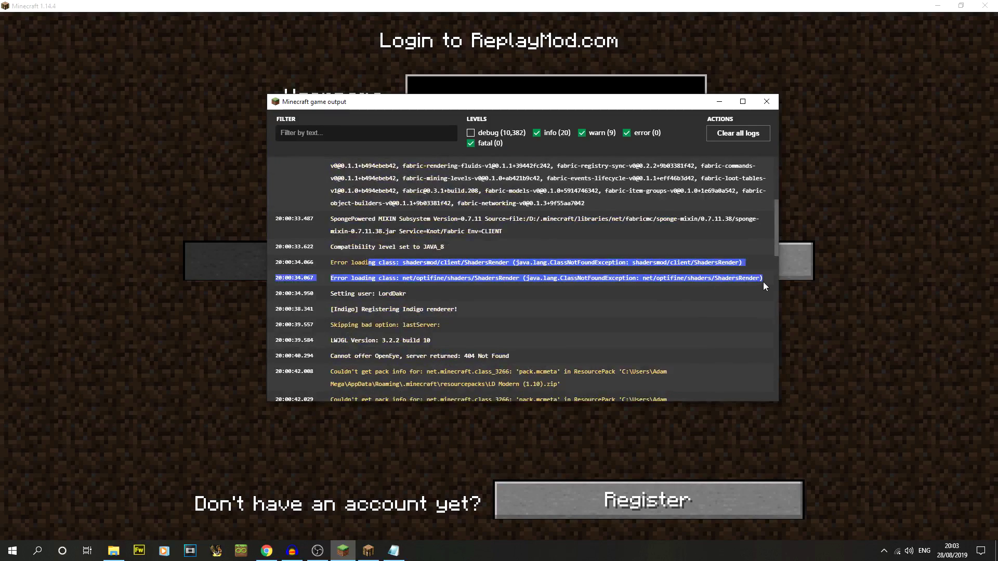
{"action": "left_click", "coordinate": [728, 276]}
{"action": "double_click", "coordinate": [679, 278]}
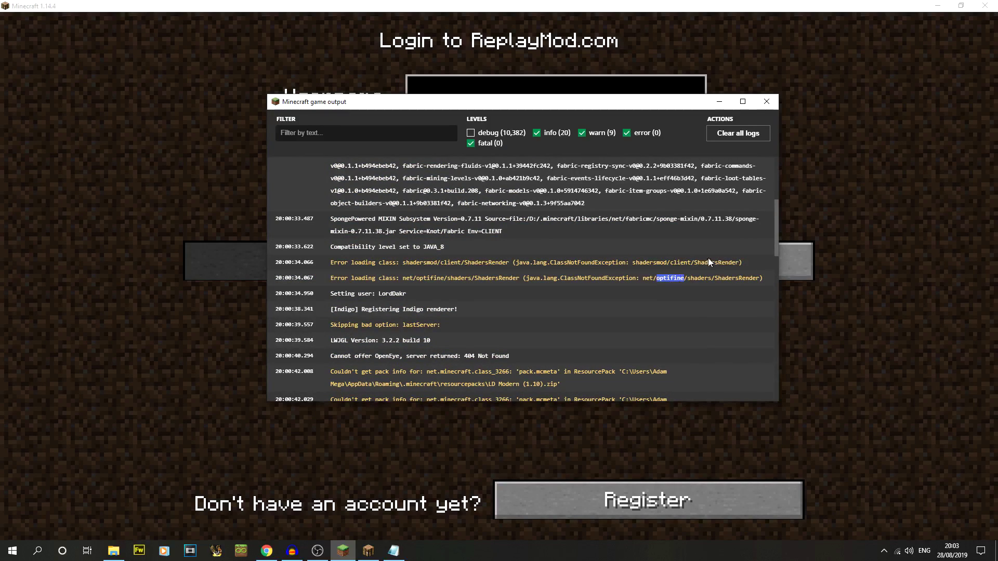
{"action": "scroll", "coordinate": [571, 339], "scroll_direction": "down", "scroll_amount": 10}
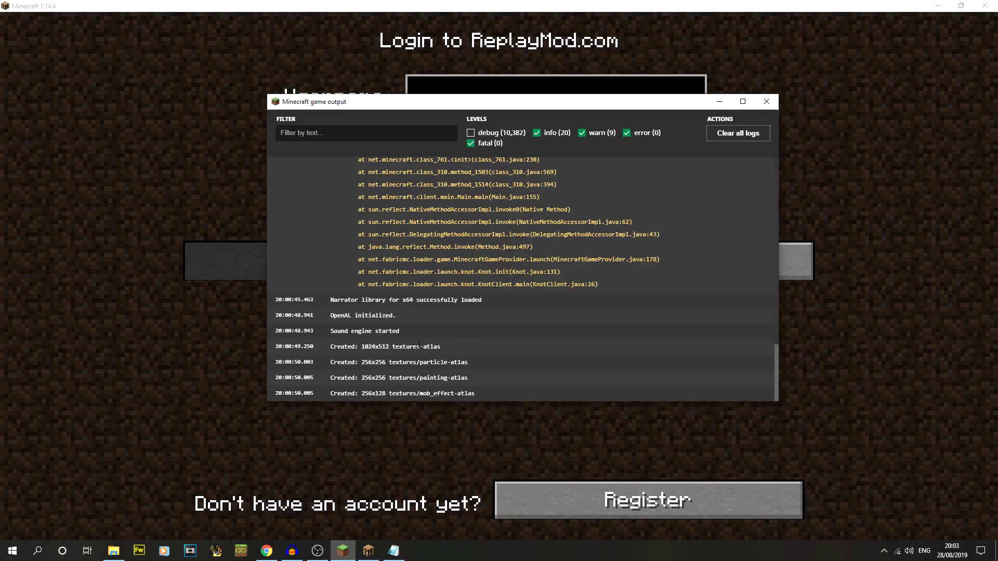
{"action": "left_click", "coordinate": [210, 374]}
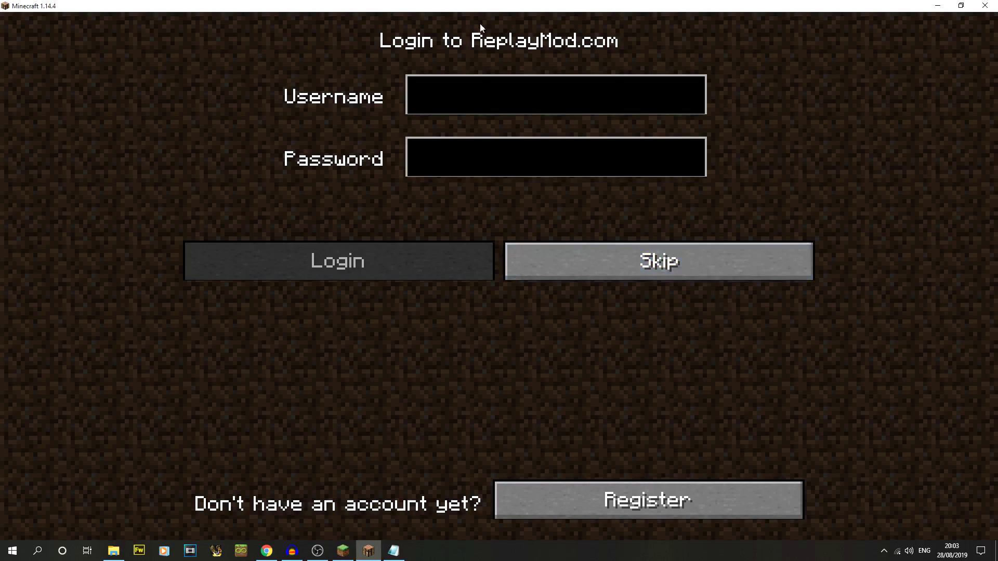
Skip the ReplayMod.com login, check the Singleplayer and Multiplayer lists, and load the 1.14.3 Shaders world.
{"action": "left_click", "coordinate": [599, 255]}
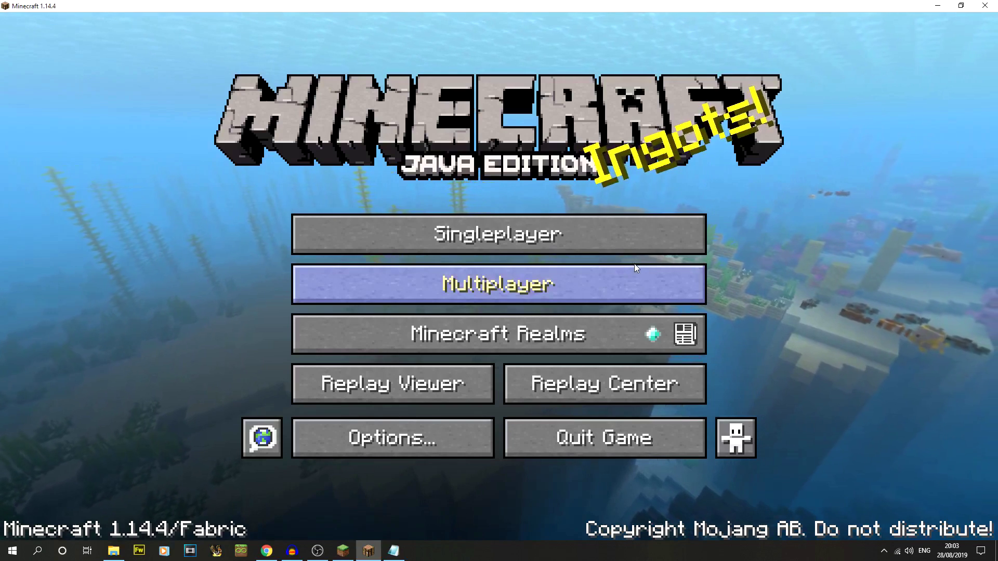
{"action": "left_click", "coordinate": [635, 237]}
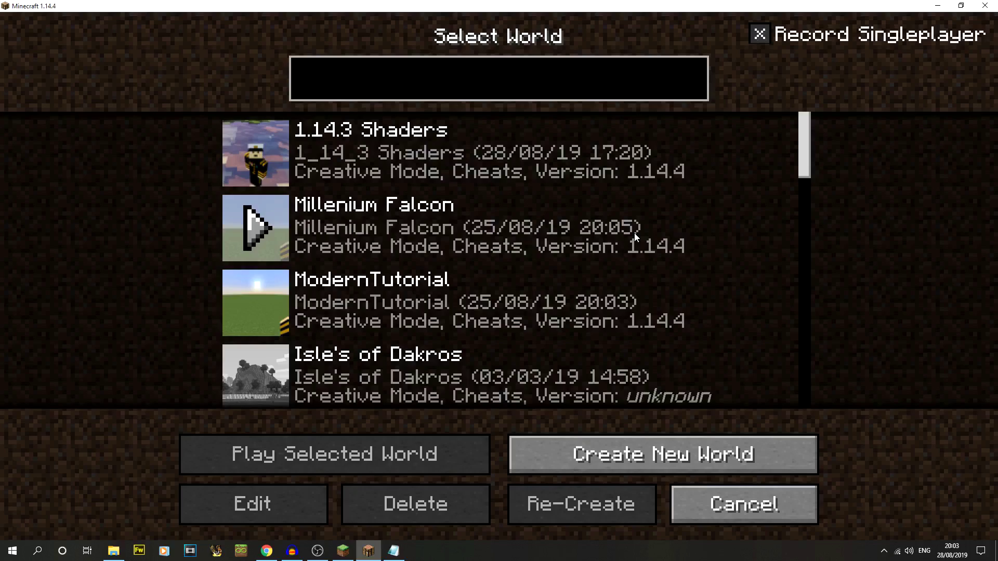
{"action": "left_click", "coordinate": [452, 165]}
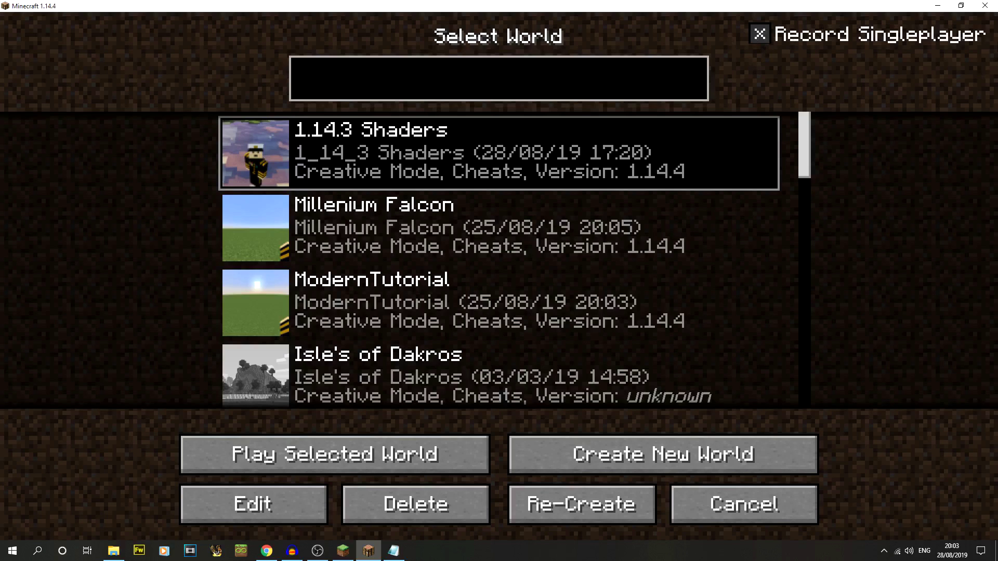
{"action": "left_click", "coordinate": [763, 491]}
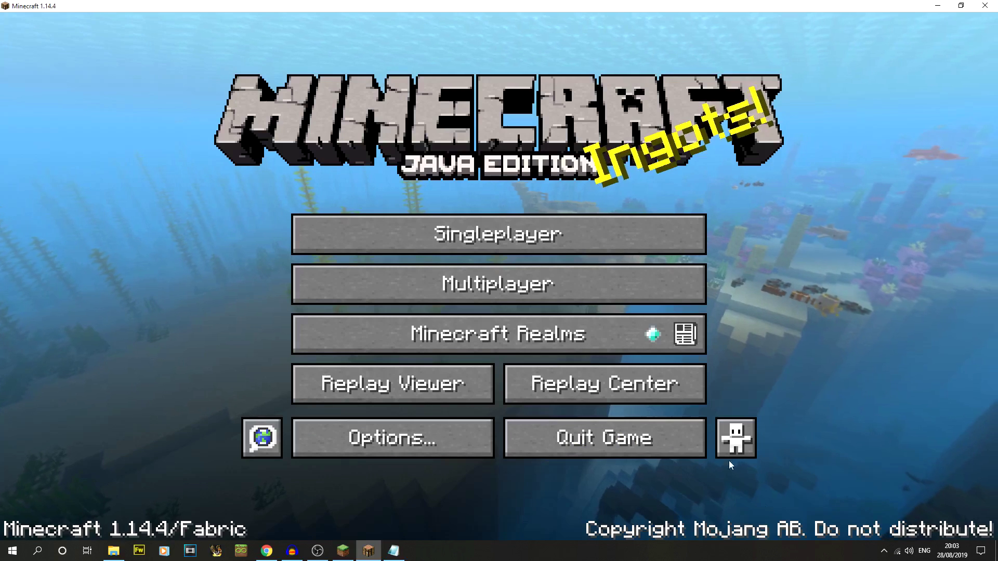
{"action": "left_click", "coordinate": [554, 286]}
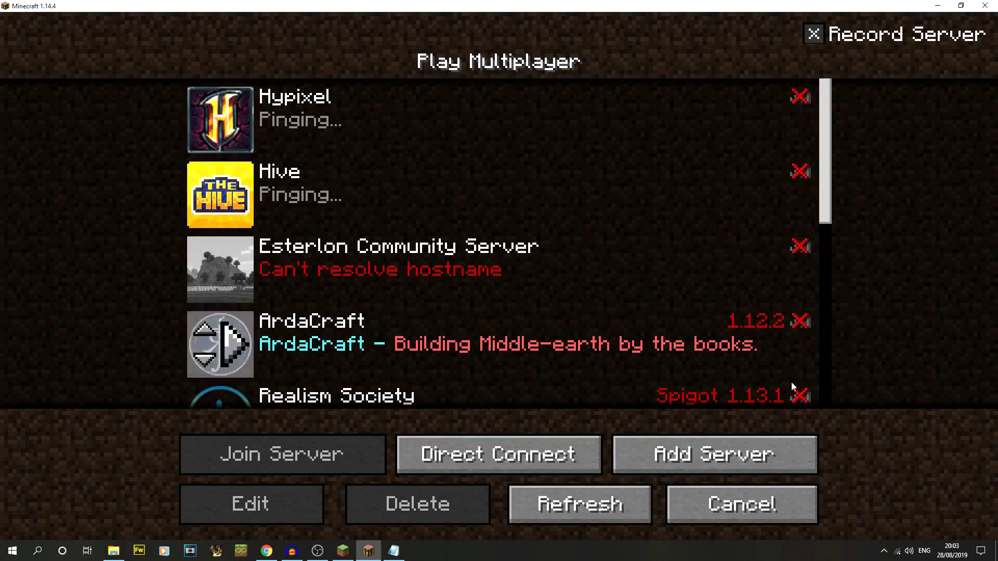
{"action": "left_click", "coordinate": [727, 507]}
{"action": "left_click", "coordinate": [525, 229]}
{"action": "left_click", "coordinate": [475, 125]}
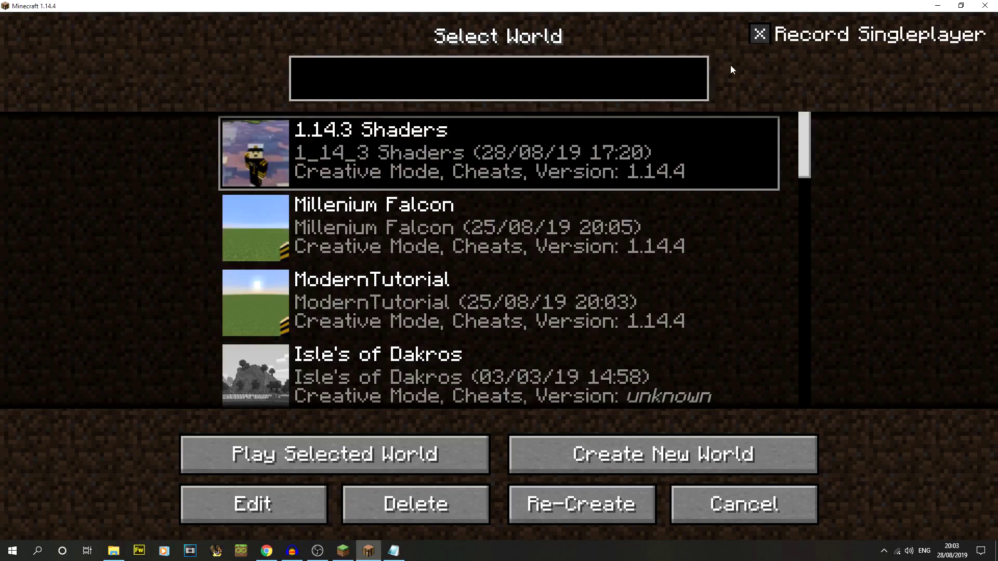
{"action": "left_click", "coordinate": [390, 453]}
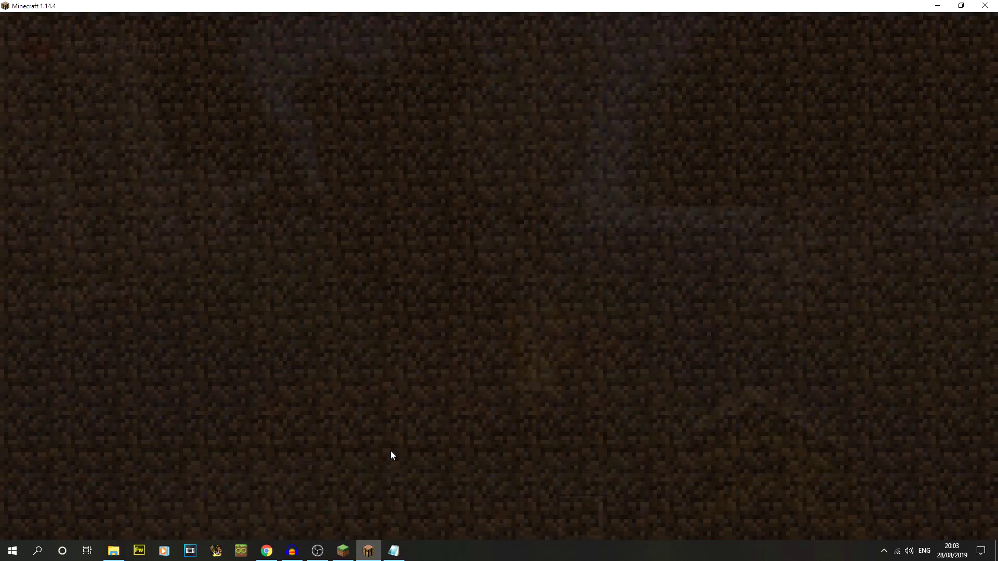
Open and close chat, then fly over the dirt hut and break its wall blocks.
{"action": "key", "text": "t"}
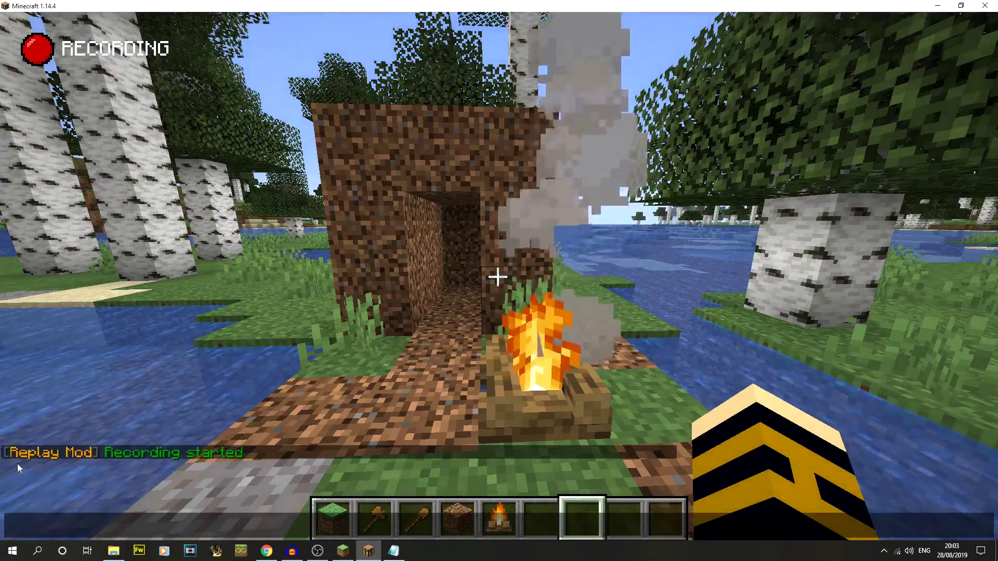
{"action": "key", "text": "Escape"}
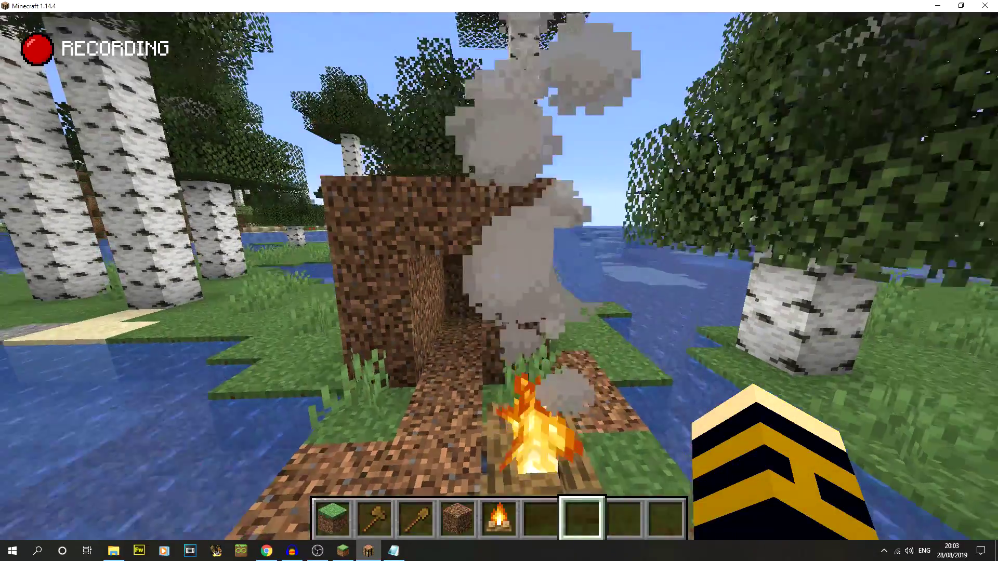
{"action": "key", "text": "space"}
{"action": "key", "text": "w"}
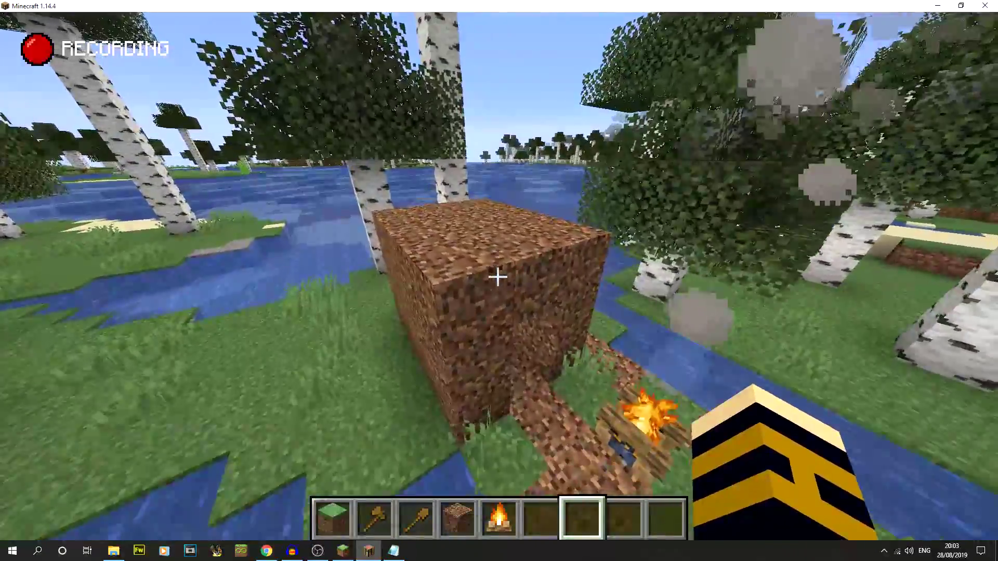
{"action": "key", "text": "w"}
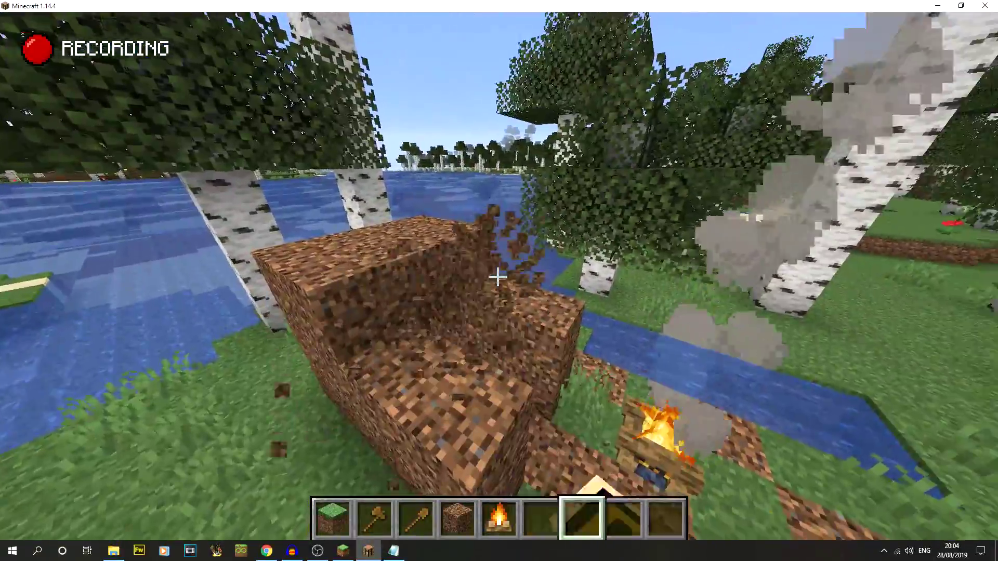
{"action": "key", "text": "w"}
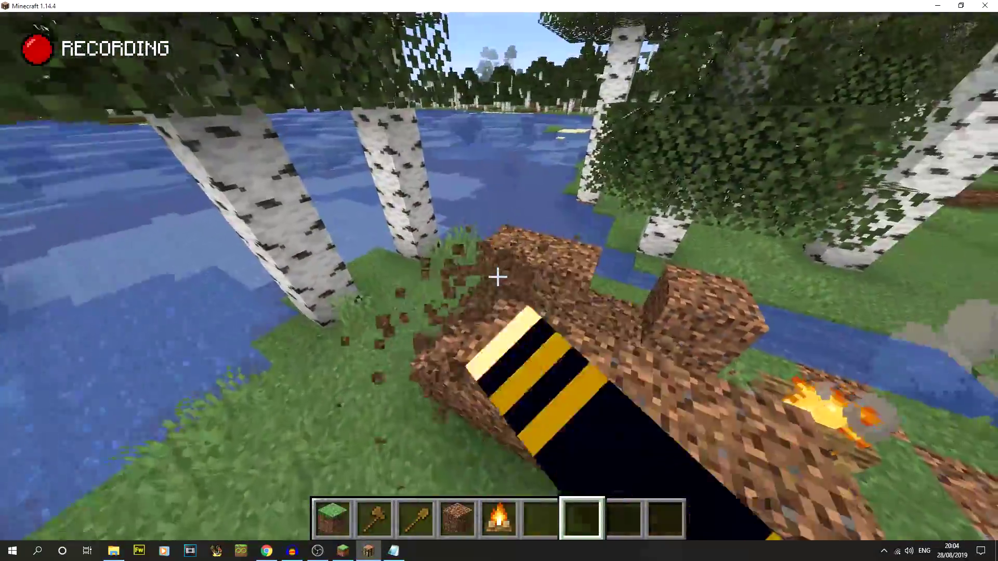
{"action": "key", "text": "space"}
{"action": "key", "text": "w"}
{"action": "left_click", "coordinate": [497, 277]}
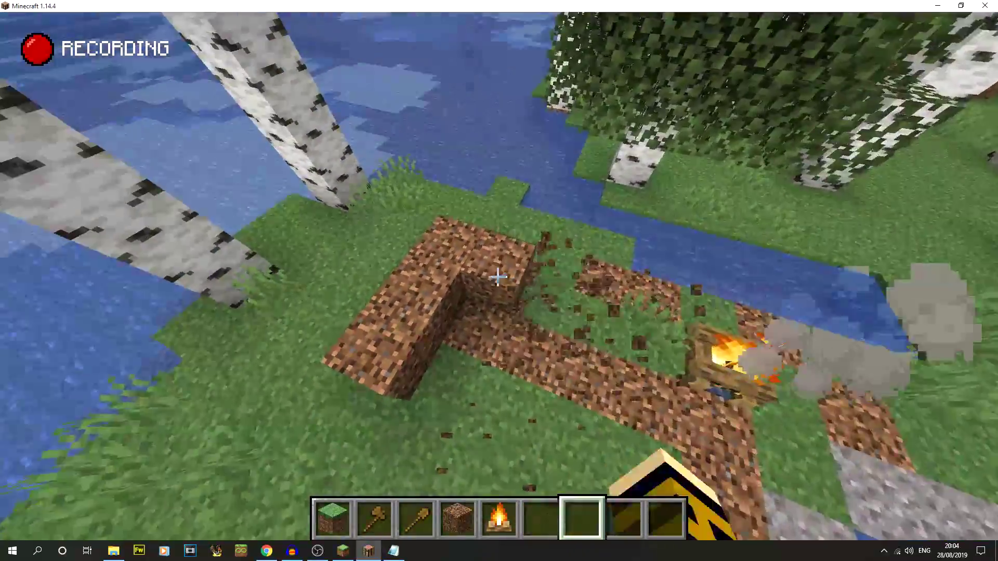
{"action": "left_click", "coordinate": [498, 277]}
{"action": "left_click", "coordinate": [497, 277]}
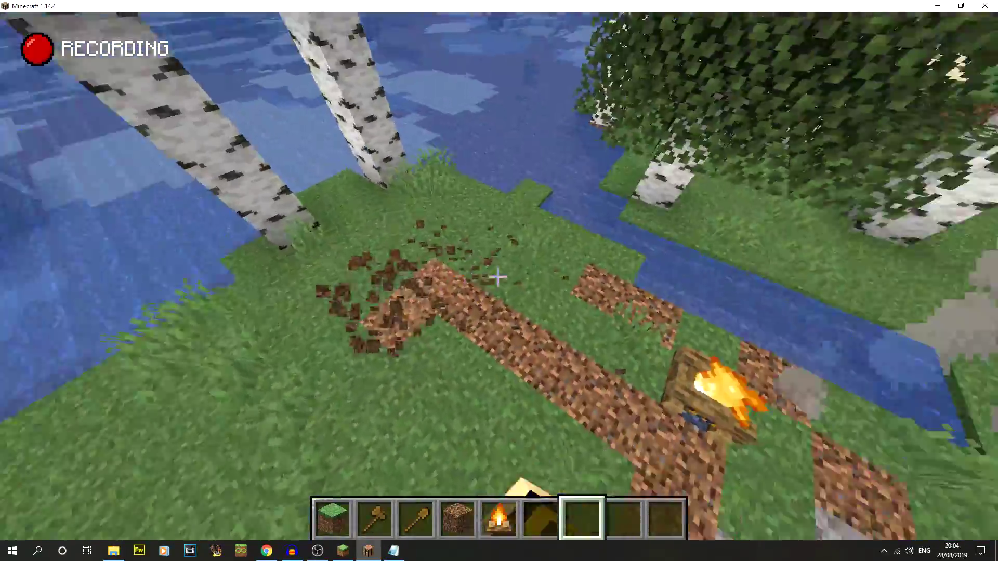
Place a second campfire beside the first by the water, then pause the game.
{"action": "key", "text": "w"}
{"action": "scroll", "coordinate": [497, 277], "scroll_direction": "up", "scroll_amount": 2}
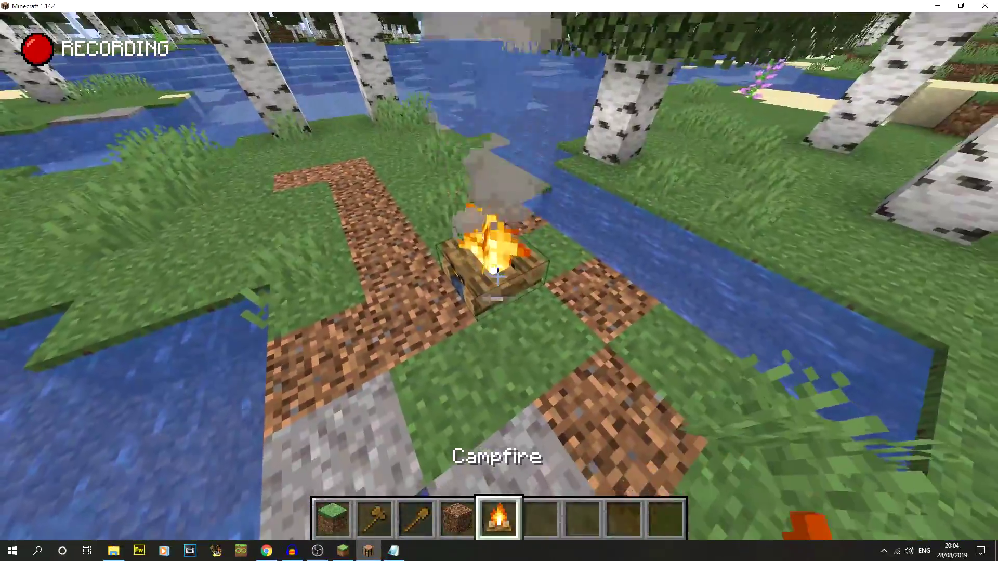
{"action": "right_click", "coordinate": [498, 277]}
{"action": "scroll", "coordinate": [498, 277], "scroll_direction": "down", "scroll_amount": 4}
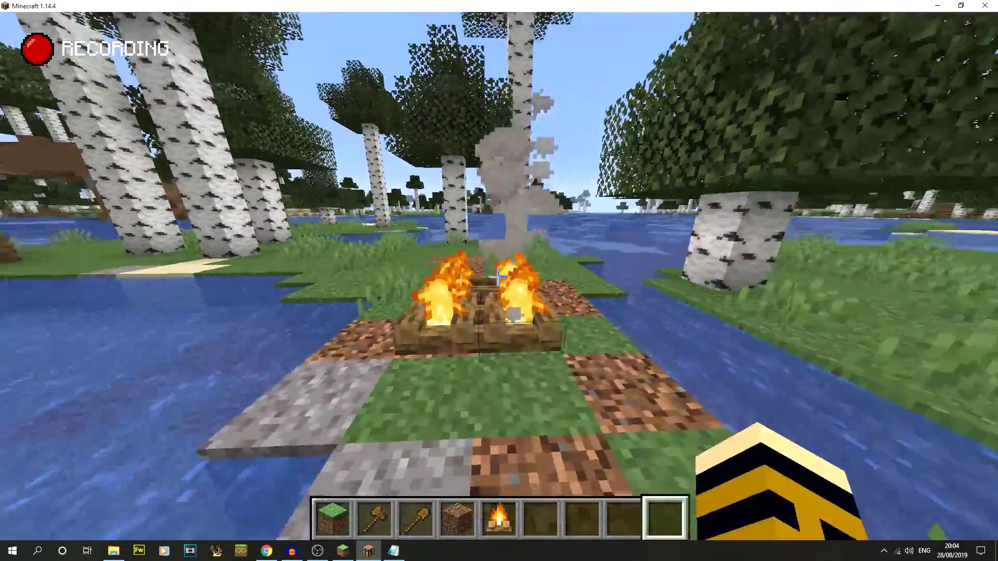
{"action": "key", "text": "w"}
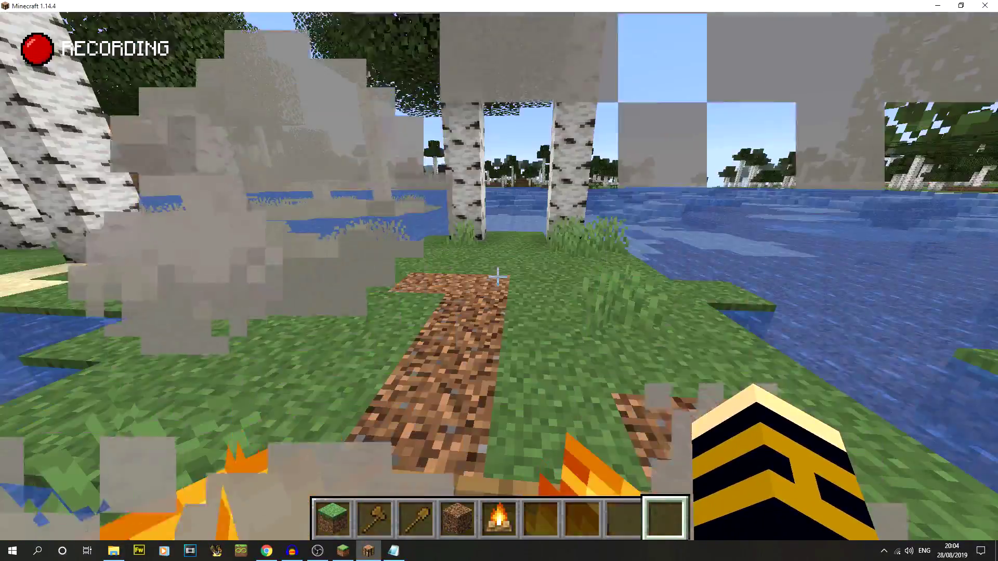
{"action": "key", "text": "Escape"}
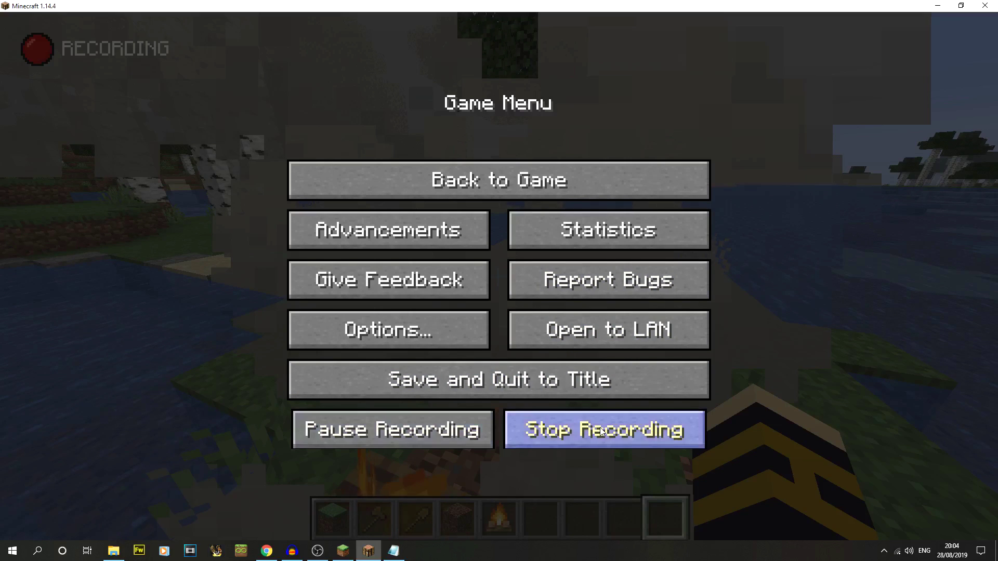
Save and quit to title, then load replay 2019_08_28_20_03_47 in the Replay Viewer.
{"action": "left_click", "coordinate": [546, 381]}
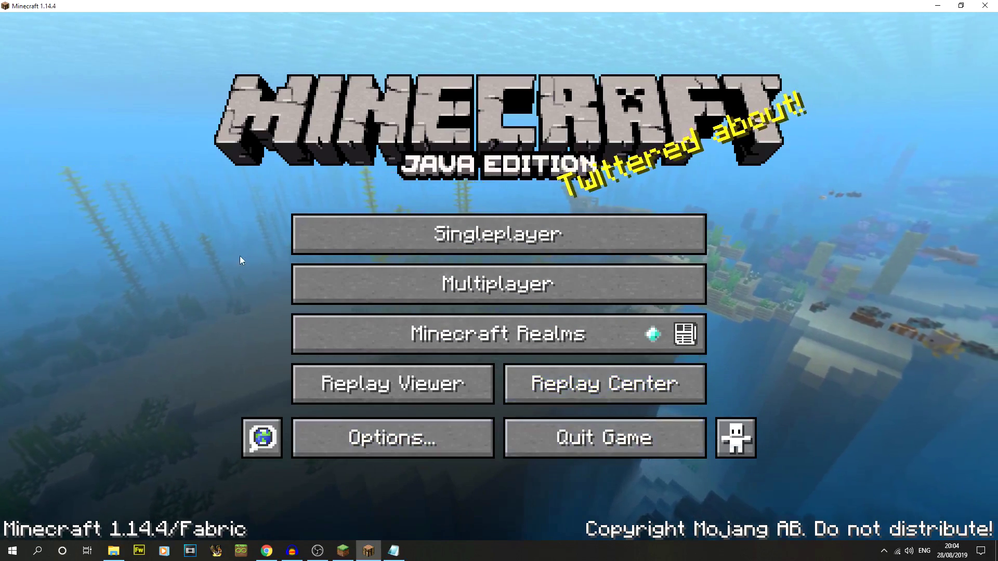
{"action": "left_click", "coordinate": [437, 372]}
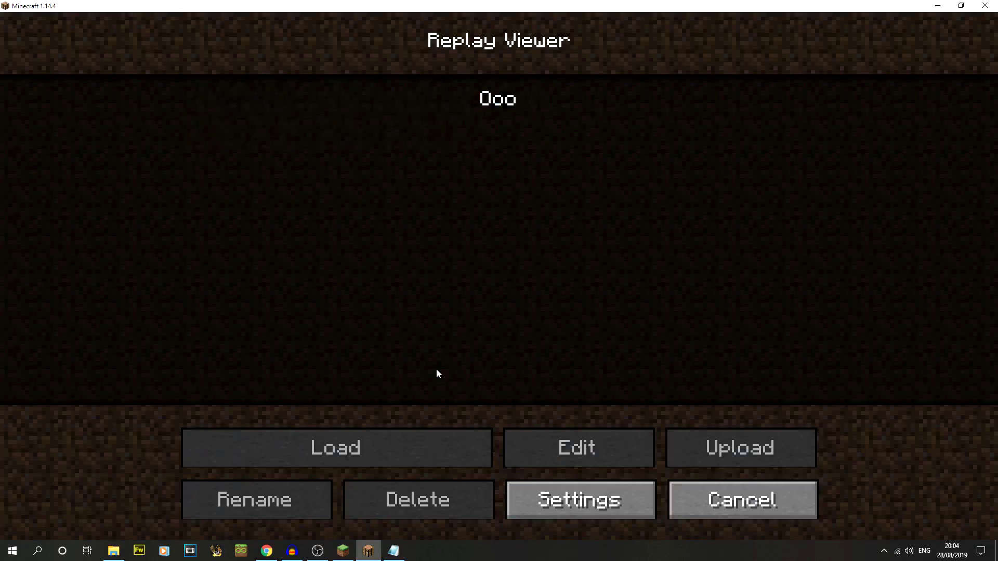
{"action": "left_click", "coordinate": [378, 122]}
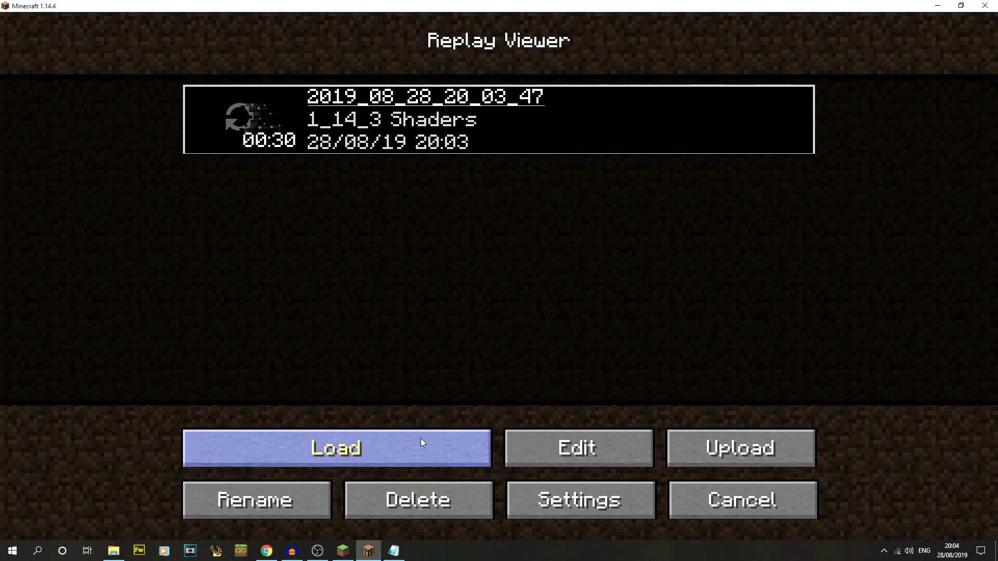
{"action": "left_click", "coordinate": [379, 452]}
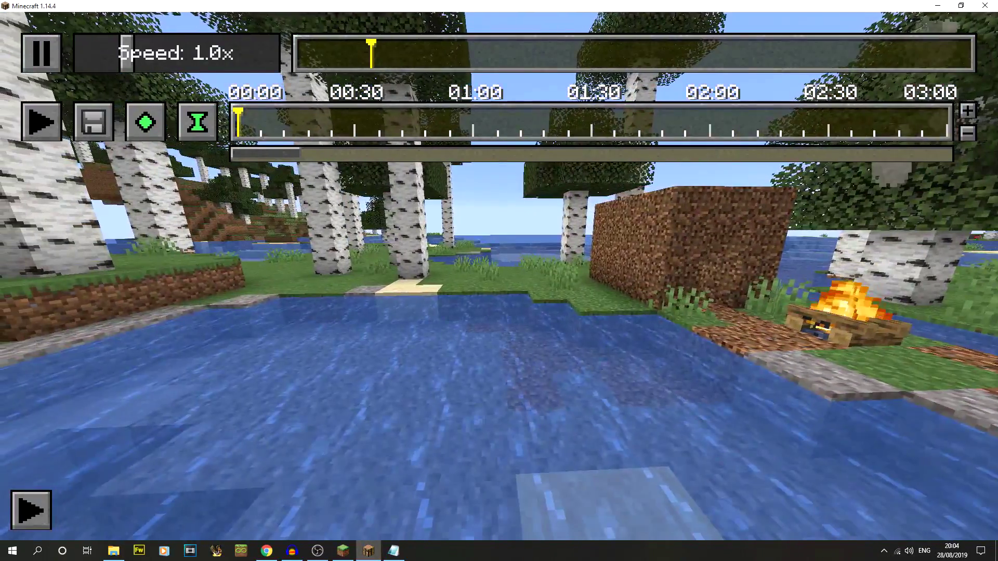
Pause the replay, fly the camera toward the campfire, and add keyframes at 00:00.
{"action": "key", "text": "Escape"}
{"action": "key", "text": "Escape"}
{"action": "key", "text": "space"}
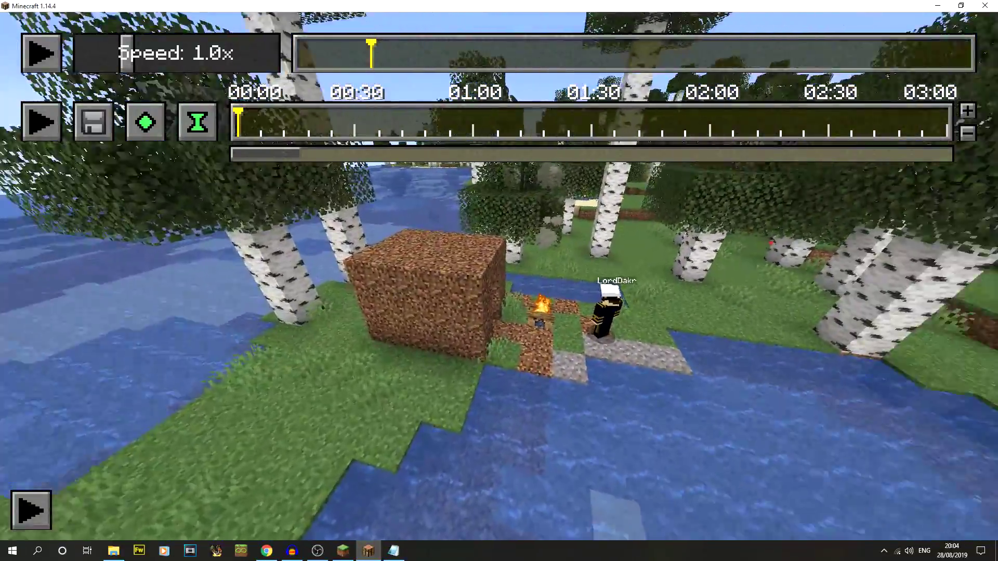
{"action": "key", "text": "w"}
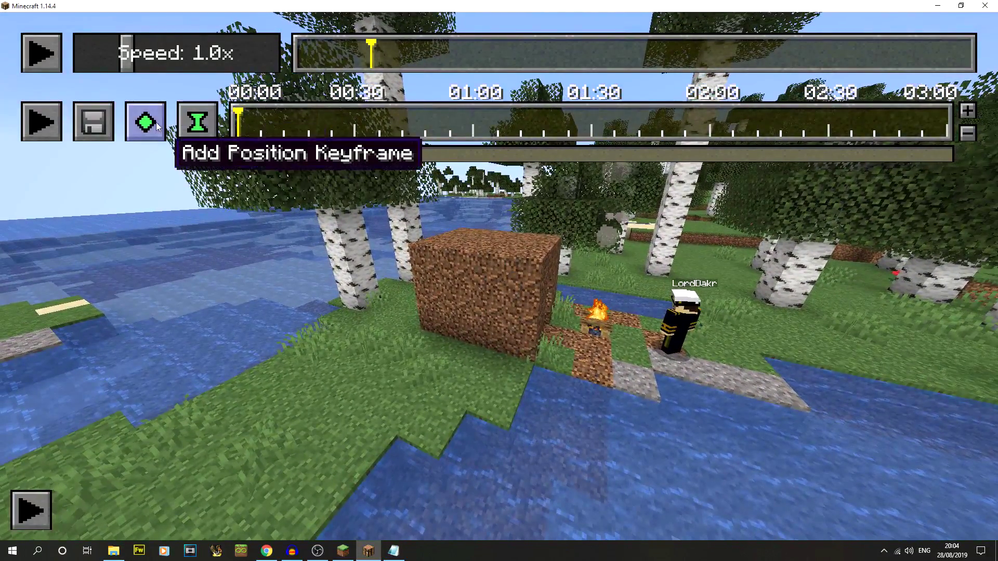
{"action": "left_click", "coordinate": [205, 126]}
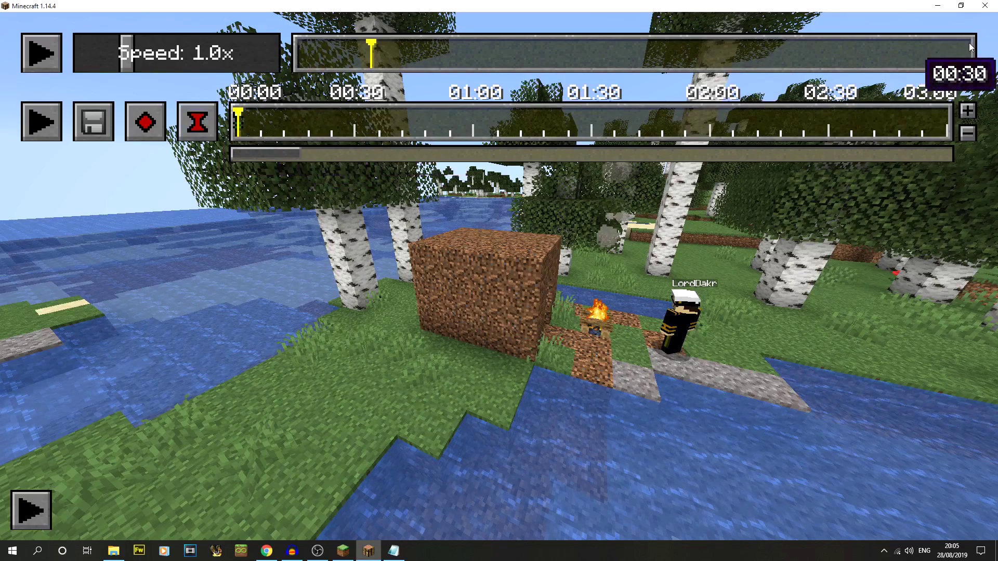
Move the timeline to about 00:10 and fly the camera around the player at the campfire.
{"action": "left_click", "coordinate": [962, 61]}
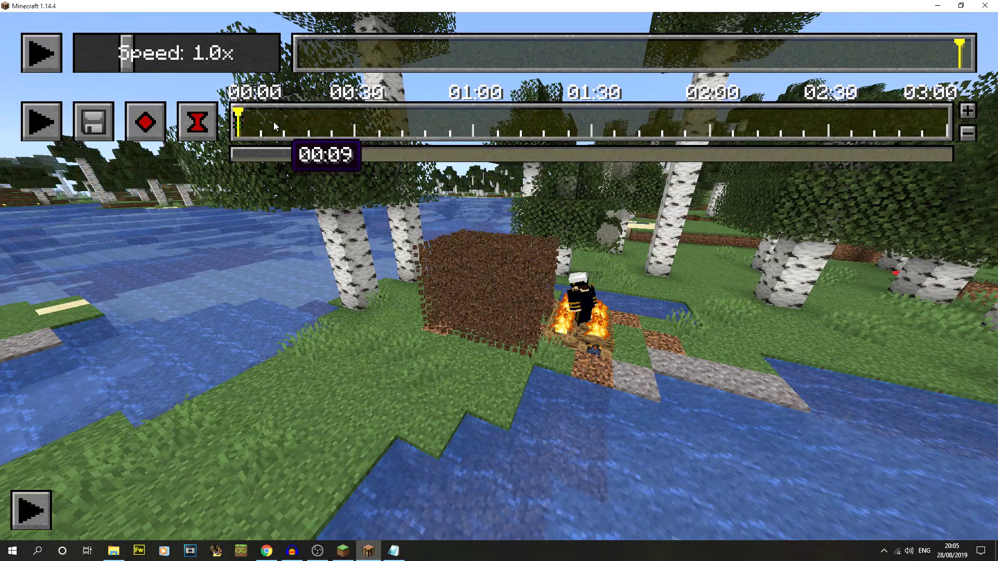
{"action": "left_click", "coordinate": [276, 120]}
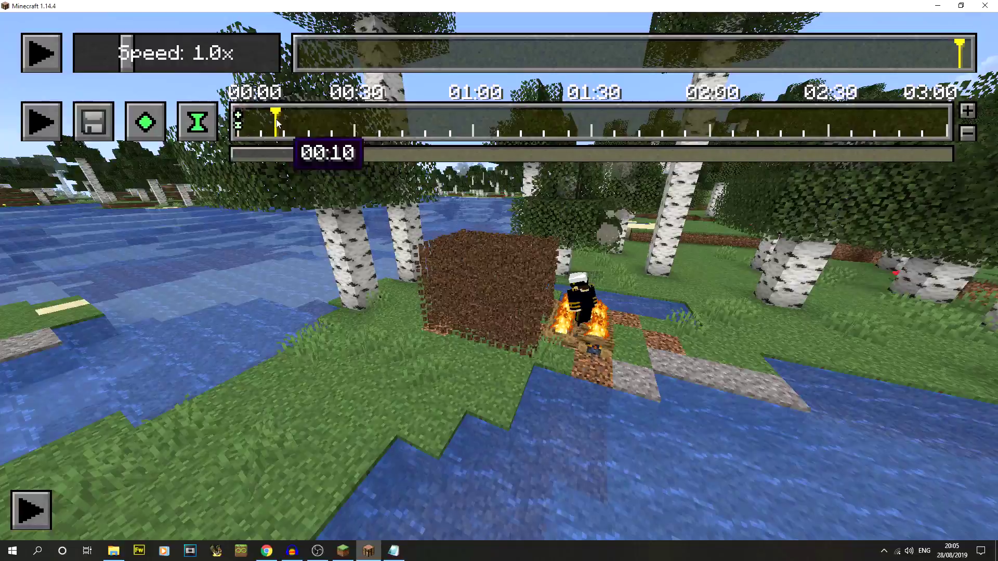
{"action": "left_click", "coordinate": [459, 292]}
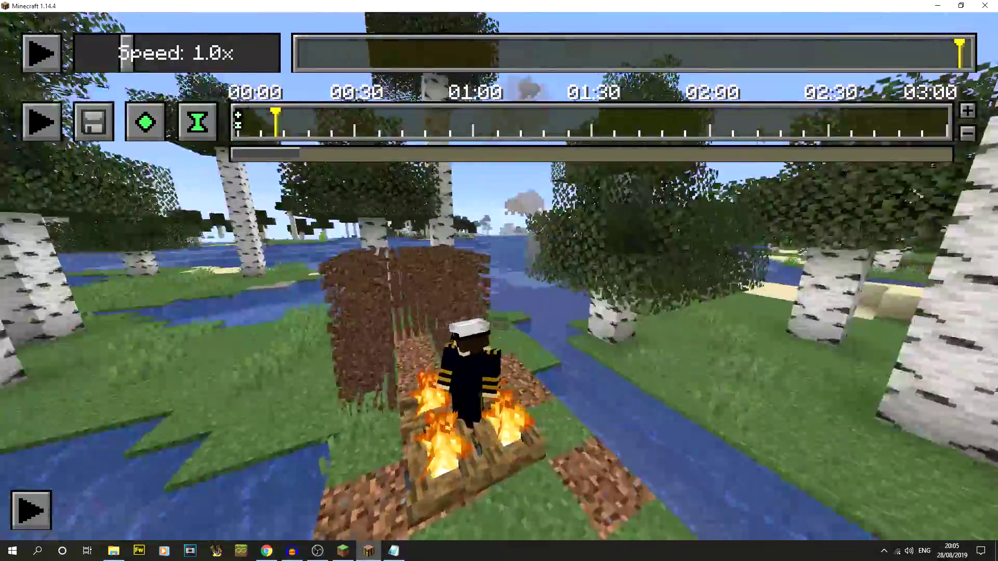
{"action": "key", "text": "a"}
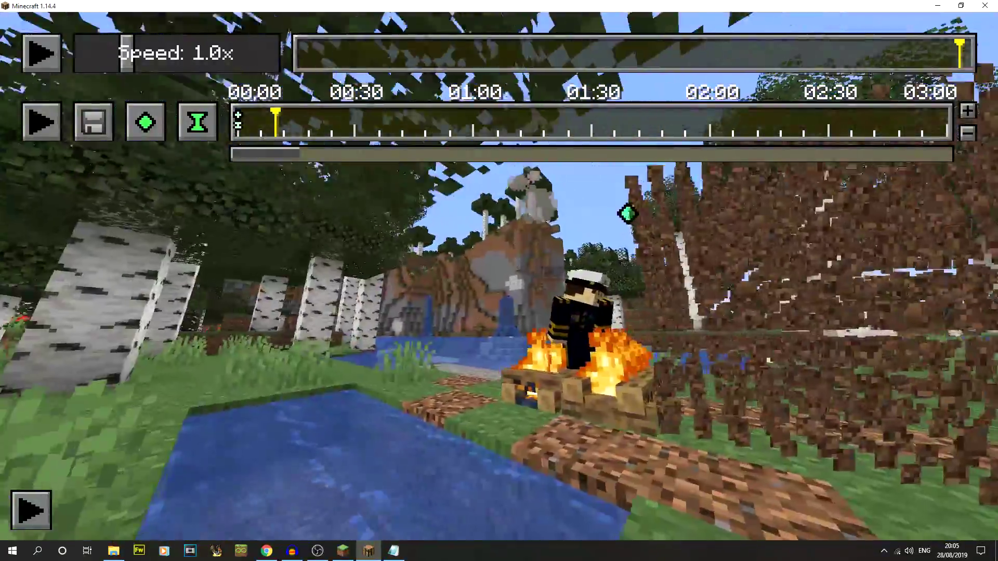
{"action": "key", "text": "a"}
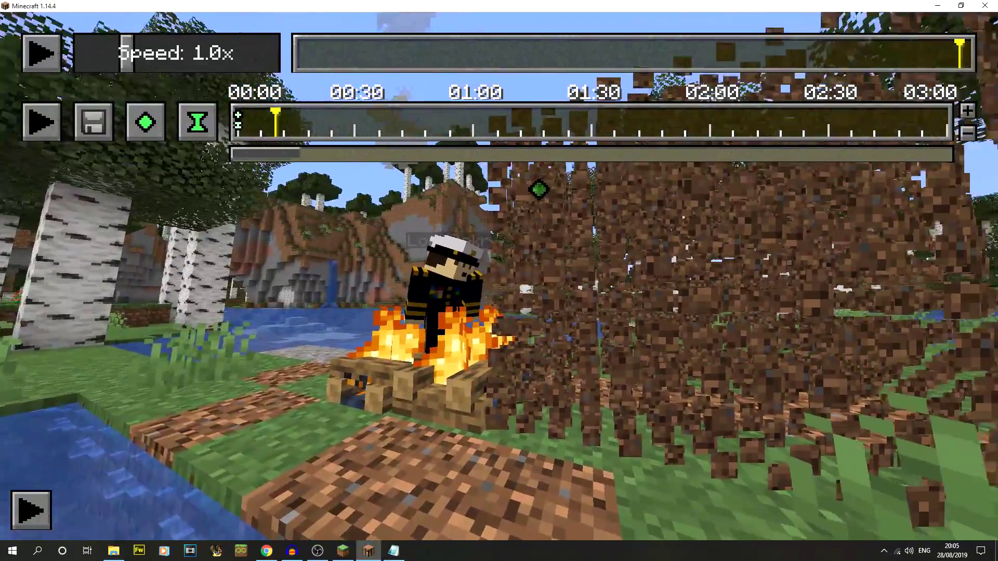
{"action": "key", "text": "w"}
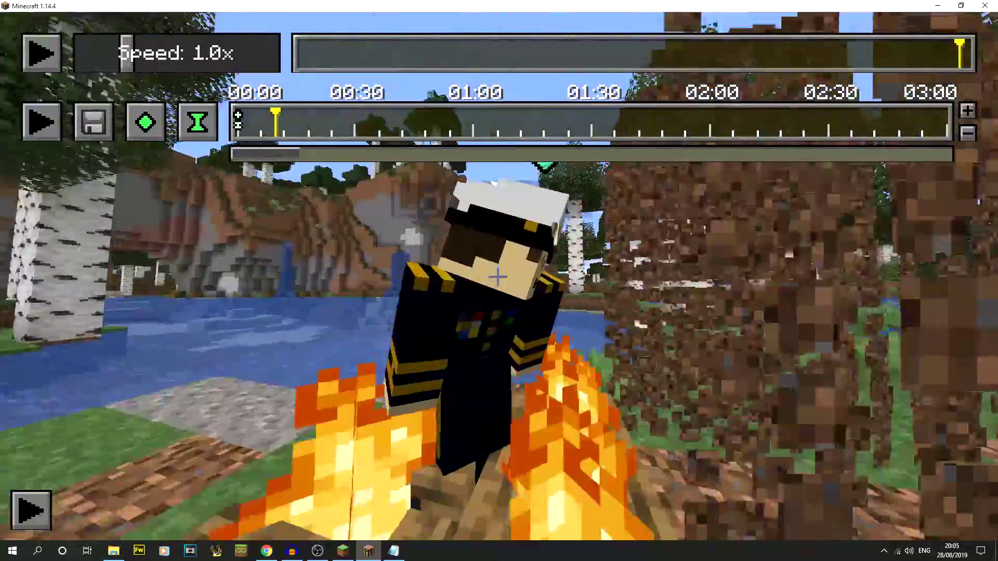
{"action": "key", "text": "s"}
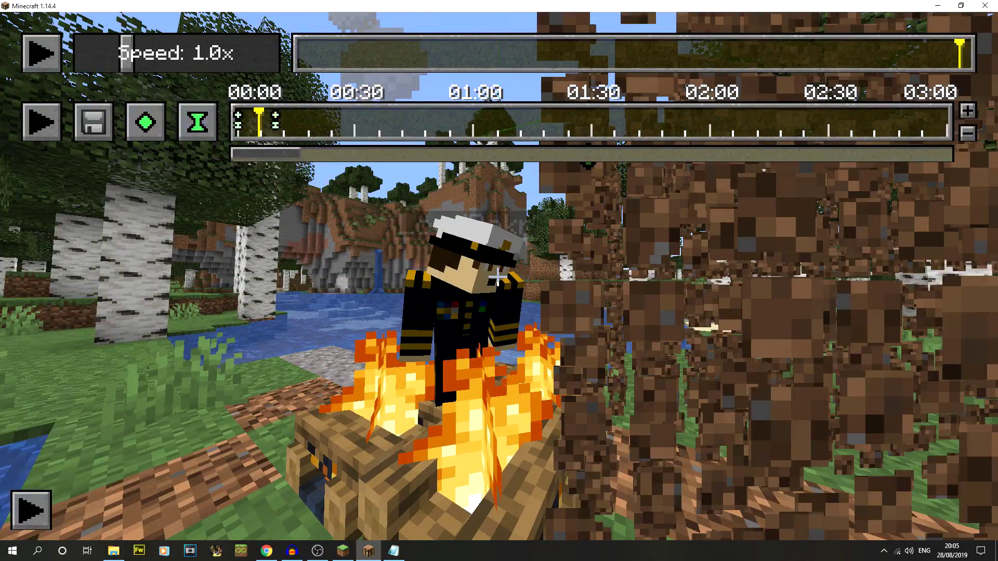
{"action": "key", "text": "s"}
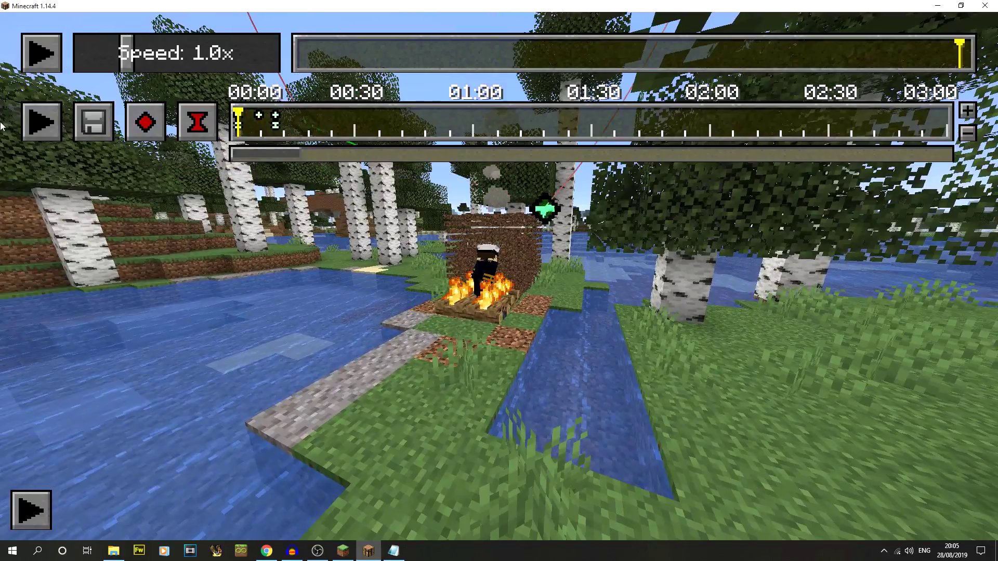
Play the keyframed camera path from the start through to the campfire close-up.
{"action": "left_click", "coordinate": [33, 121]}
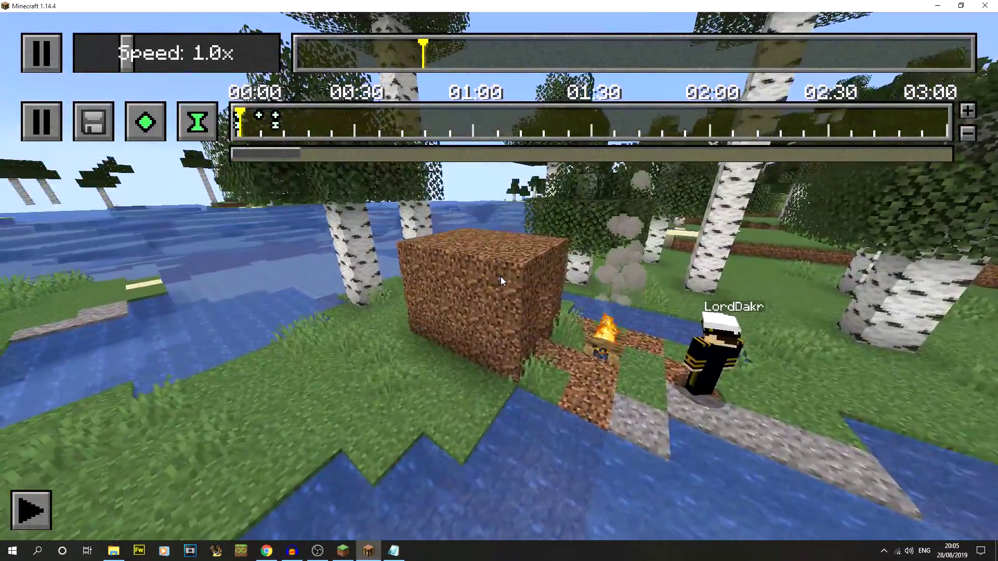